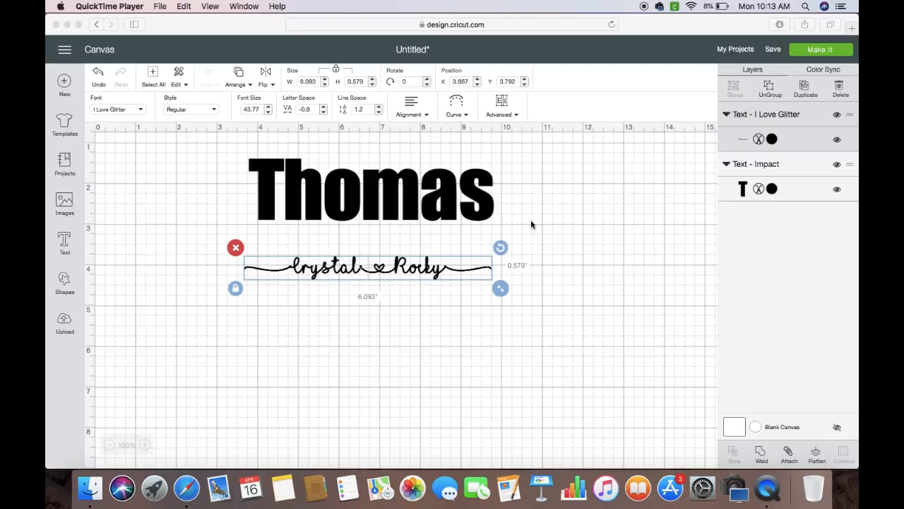
# Move the script text down to about X 3.7, Y 4.3 and preview the cut mat before returning to the canvas
pyautogui.click(417, 270)
pyautogui.click(429, 305)
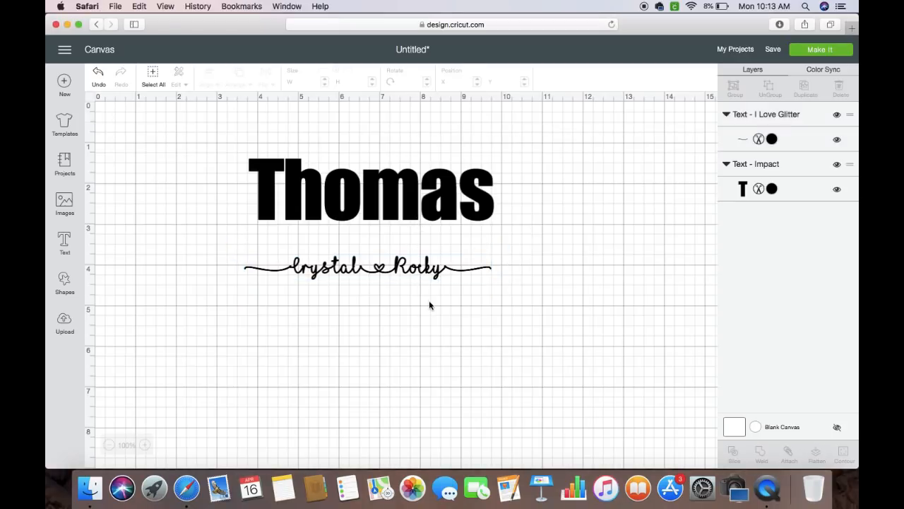
pyautogui.moveTo(401, 268)
pyautogui.mouseDown()
pyautogui.moveTo(396, 191)
pyautogui.moveTo(400, 263)
pyautogui.moveTo(404, 200)
pyautogui.moveTo(405, 287)
pyautogui.mouseUp()
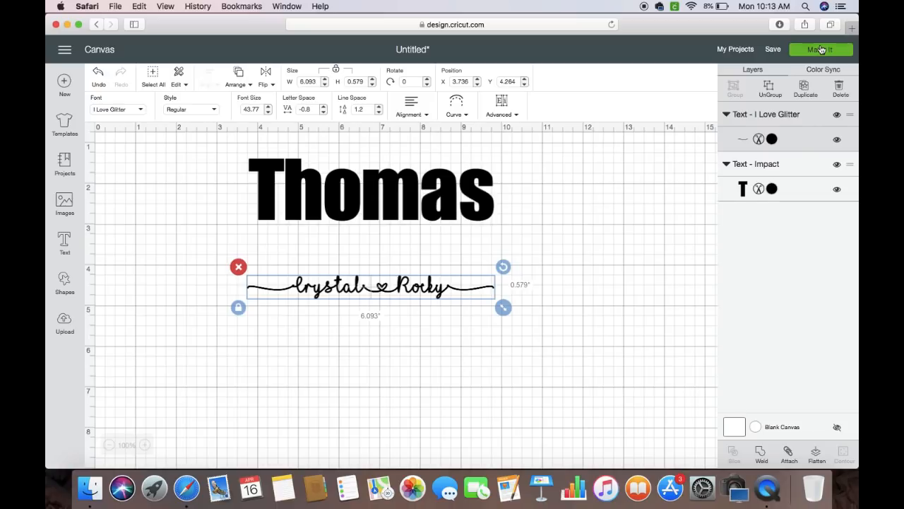
pyautogui.click(820, 49)
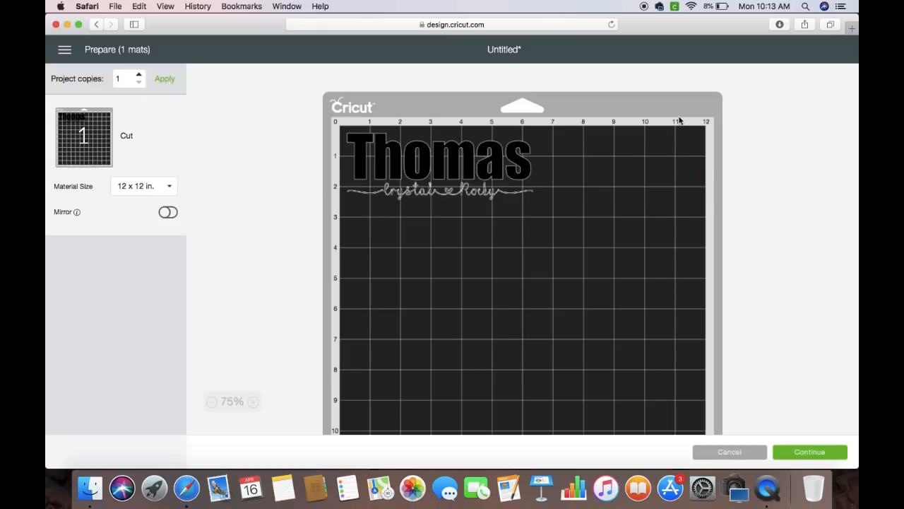
pyautogui.click(728, 452)
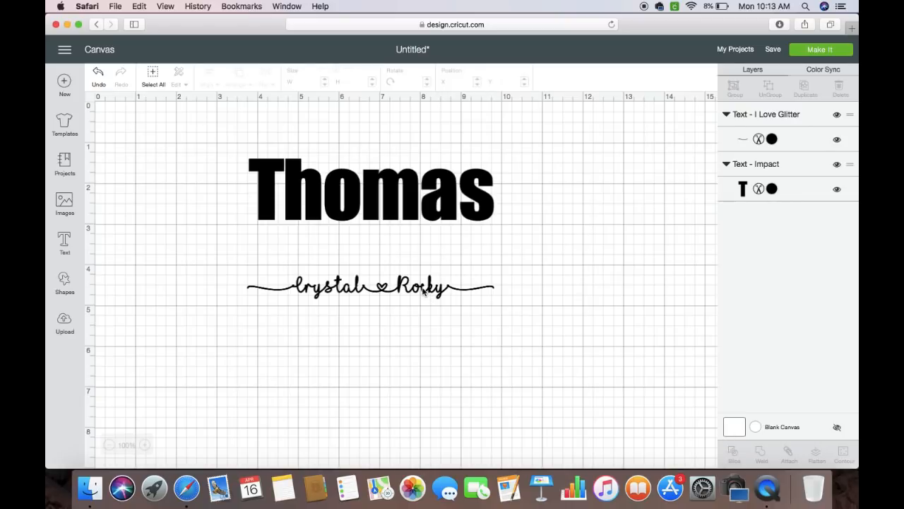
# Change the I Love Glitter script text layer from Cut to Print
pyautogui.click(424, 291)
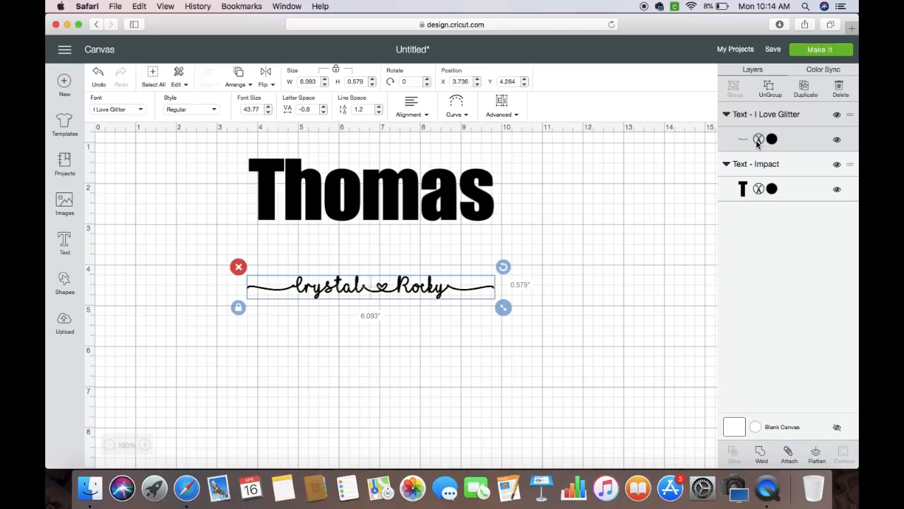
pyautogui.click(758, 141)
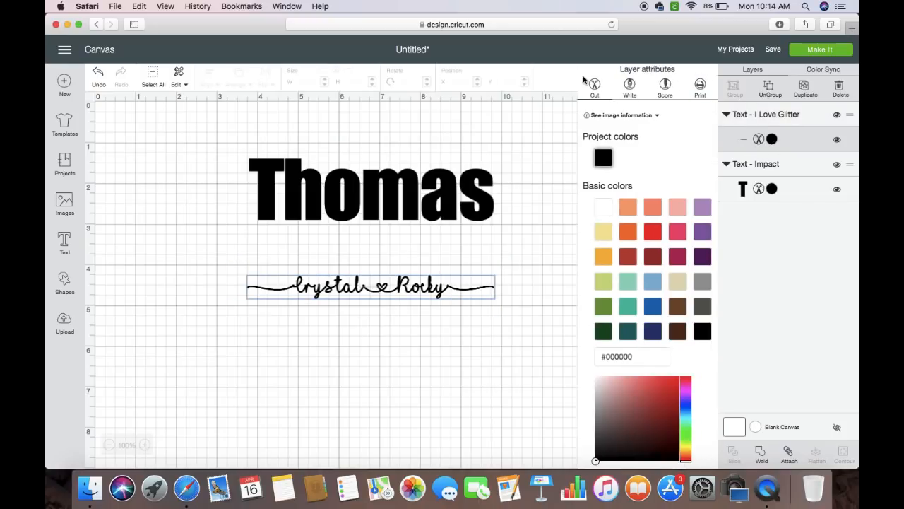
pyautogui.click(700, 85)
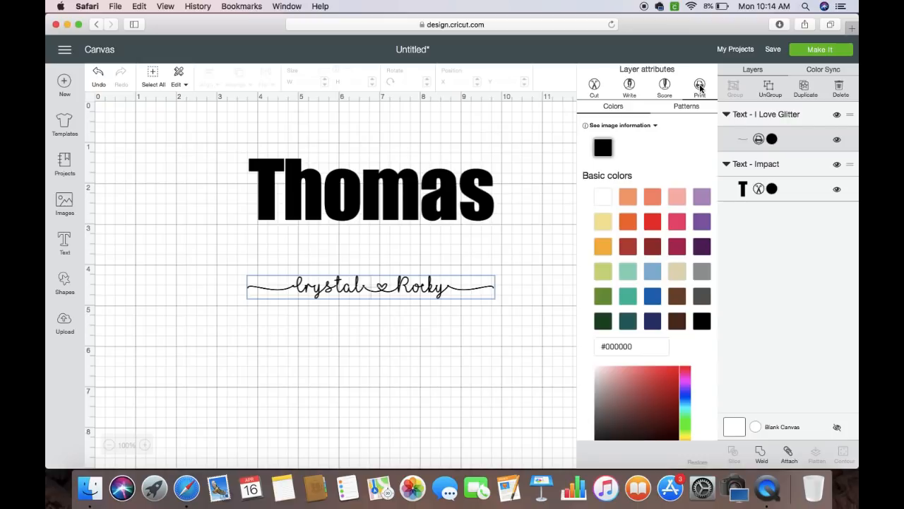
# Prepare the project for making and open the print setup for the print-then-cut mat
pyautogui.click(812, 51)
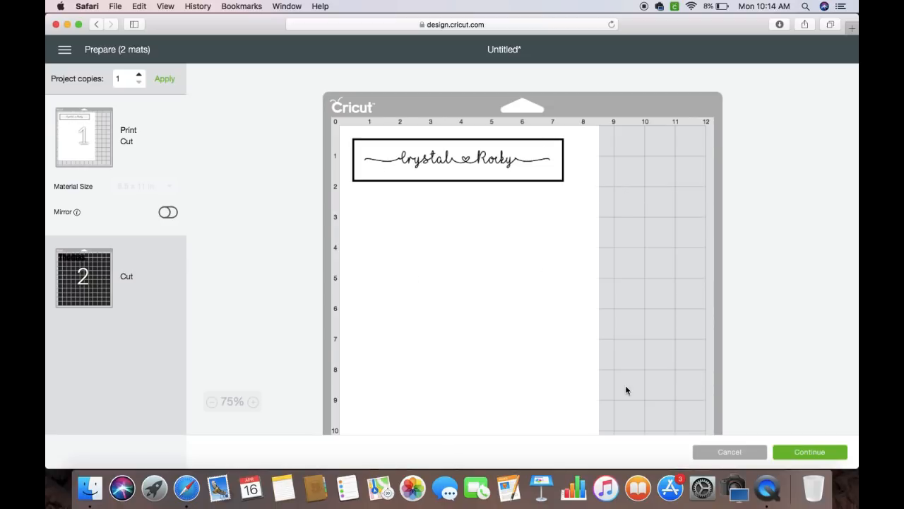
pyautogui.click(809, 452)
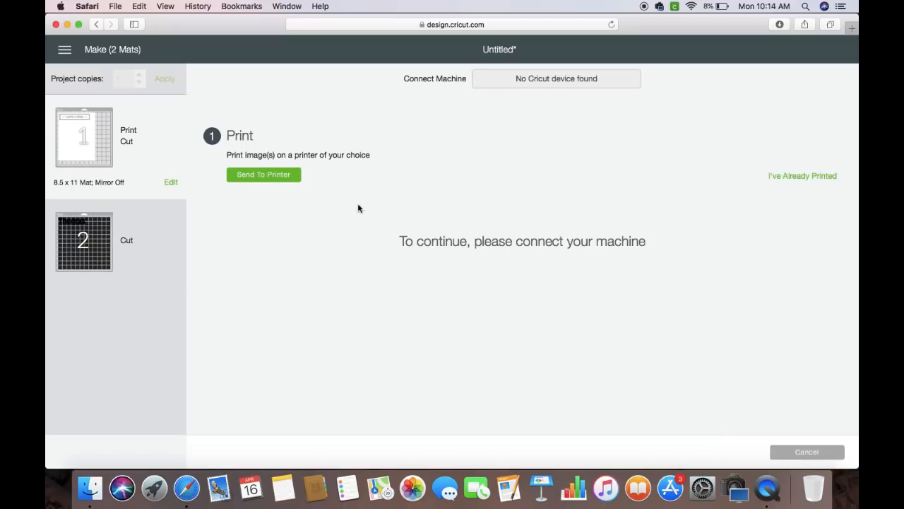
pyautogui.click(275, 176)
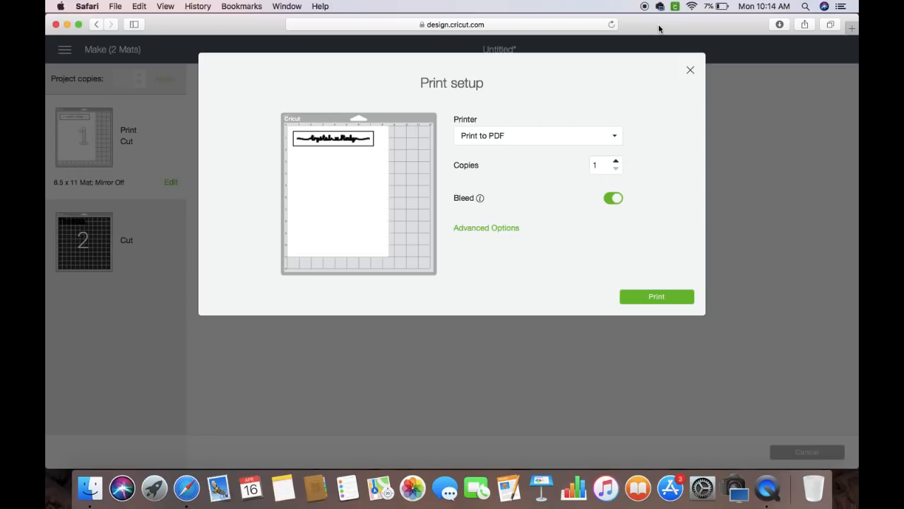
# Copy the mat preview image with bleed from the print setup onto the desktop
pyautogui.moveTo(663, 32); pyautogui.dragTo(483, 34)
pyautogui.moveTo(155, 145); pyautogui.dragTo(724, 101)
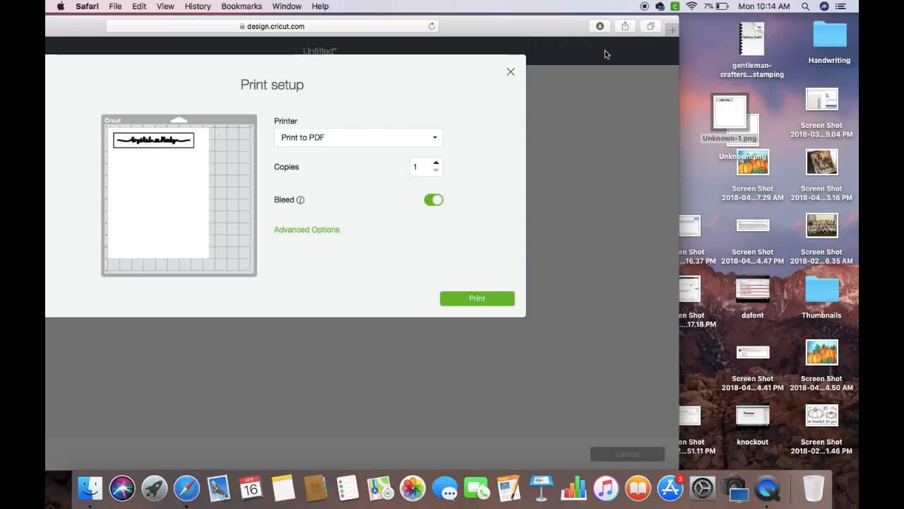
pyautogui.moveTo(550, 26)
pyautogui.mouseDown()
pyautogui.moveTo(583, 23)
pyautogui.moveTo(505, 44)
pyautogui.moveTo(579, 21)
pyautogui.moveTo(532, 25)
pyautogui.mouseUp()
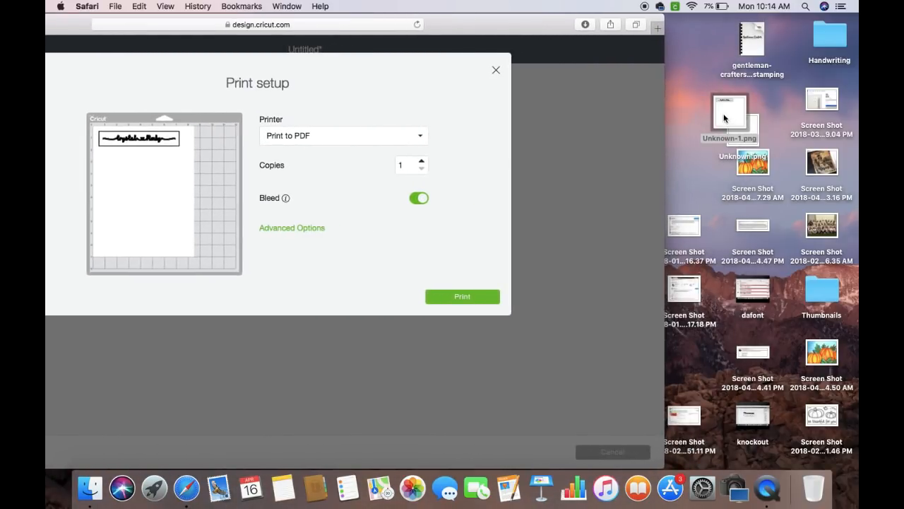
pyautogui.moveTo(528, 24); pyautogui.dragTo(545, 29)
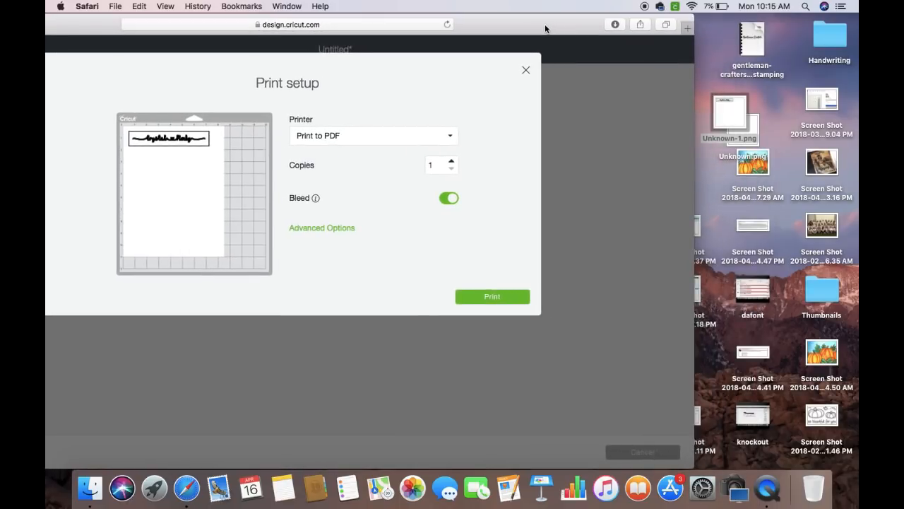
# Close the print setup, cancel the cut, and return to the full-width canvas
pyautogui.click(524, 72)
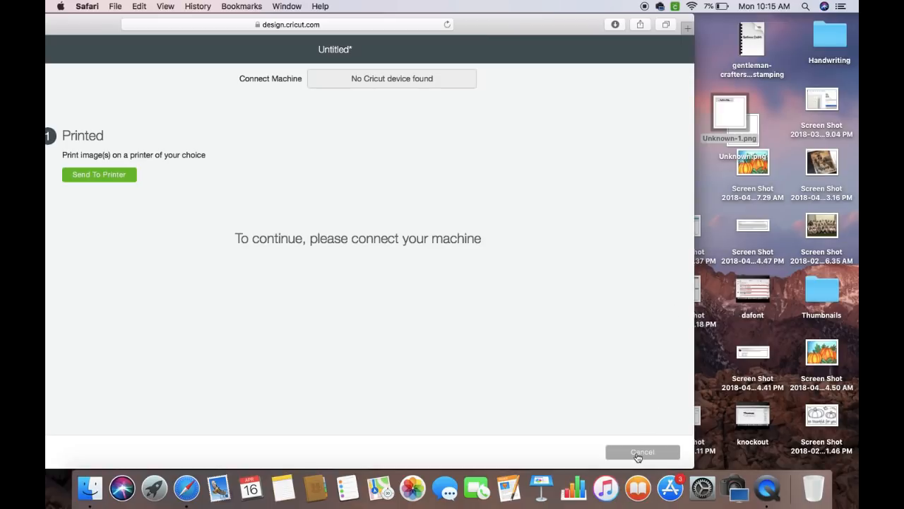
pyautogui.click(638, 457)
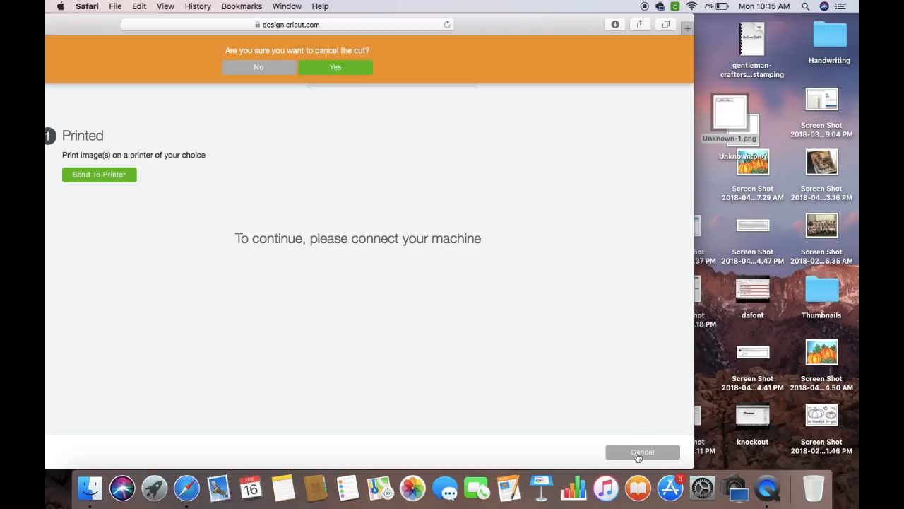
pyautogui.click(333, 65)
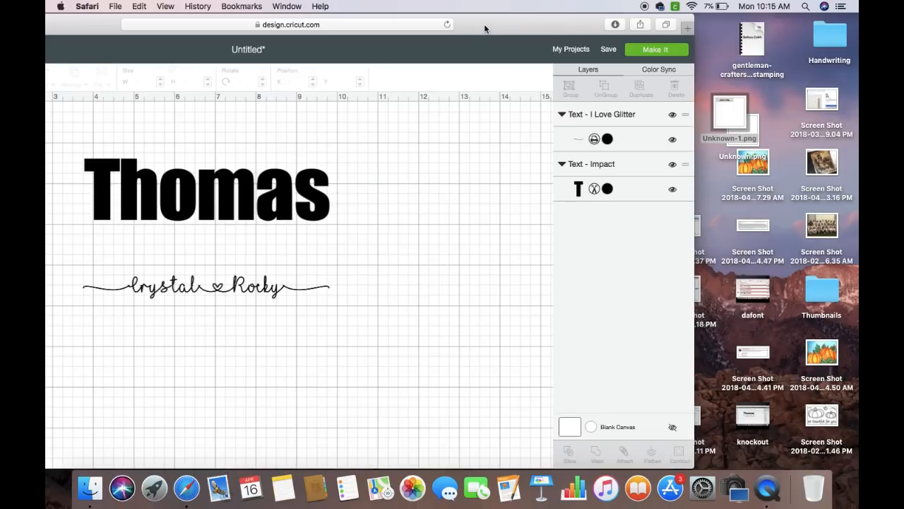
pyautogui.doubleClick(516, 25)
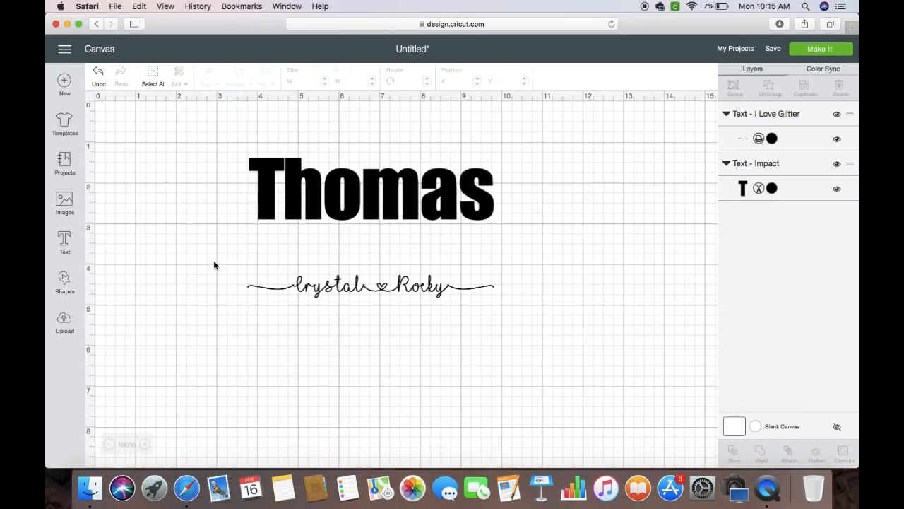
# Upload the desktop image Unknown-1.png as a new cut image file
pyautogui.click(65, 321)
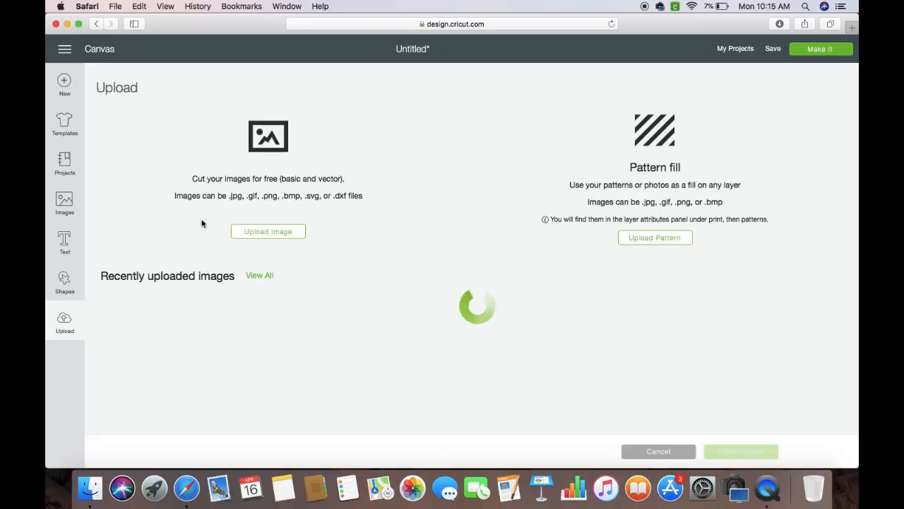
pyautogui.click(263, 236)
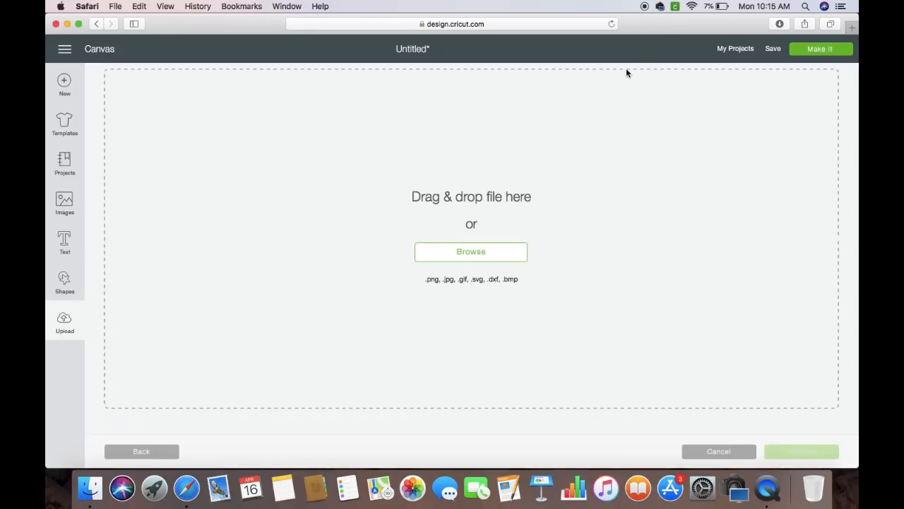
pyautogui.moveTo(662, 21); pyautogui.dragTo(502, 14)
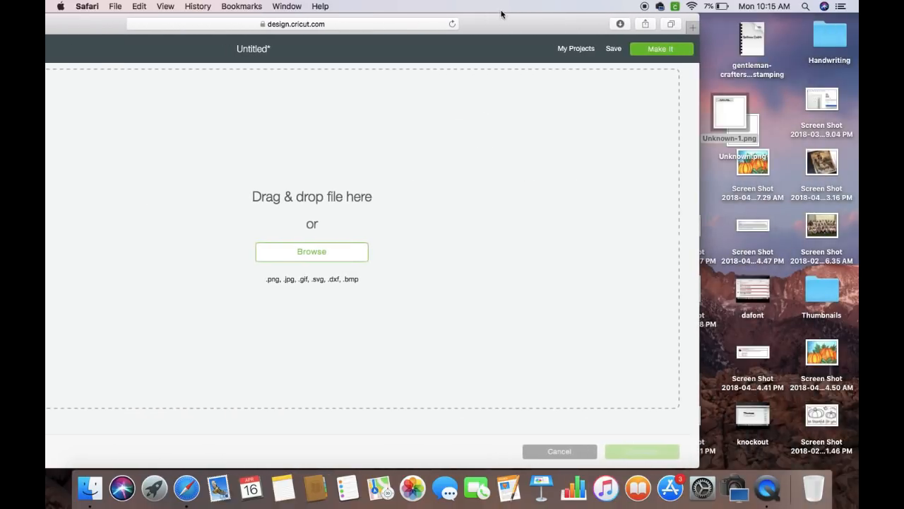
pyautogui.moveTo(731, 108); pyautogui.dragTo(335, 189)
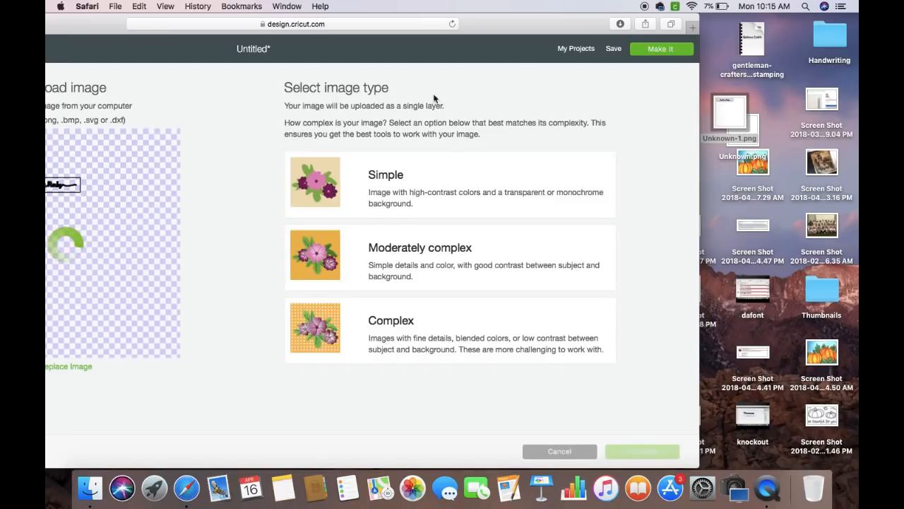
# Process the uploaded image as Simple without erasing anything and save it as a cut image
pyautogui.moveTo(510, 19); pyautogui.dragTo(638, 19)
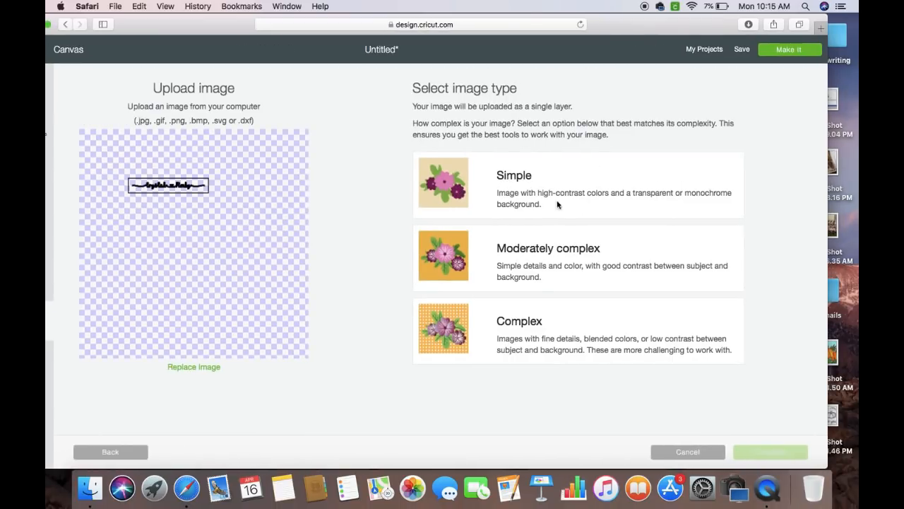
pyautogui.click(532, 185)
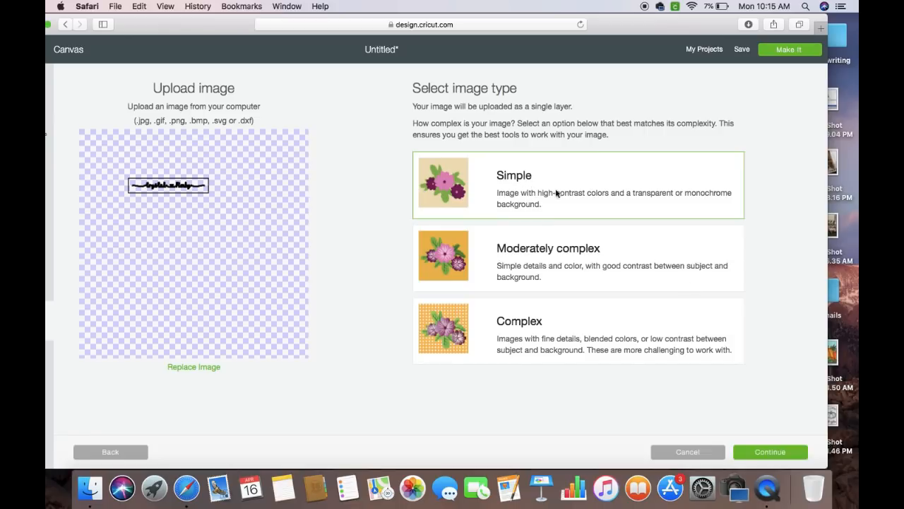
pyautogui.click(761, 450)
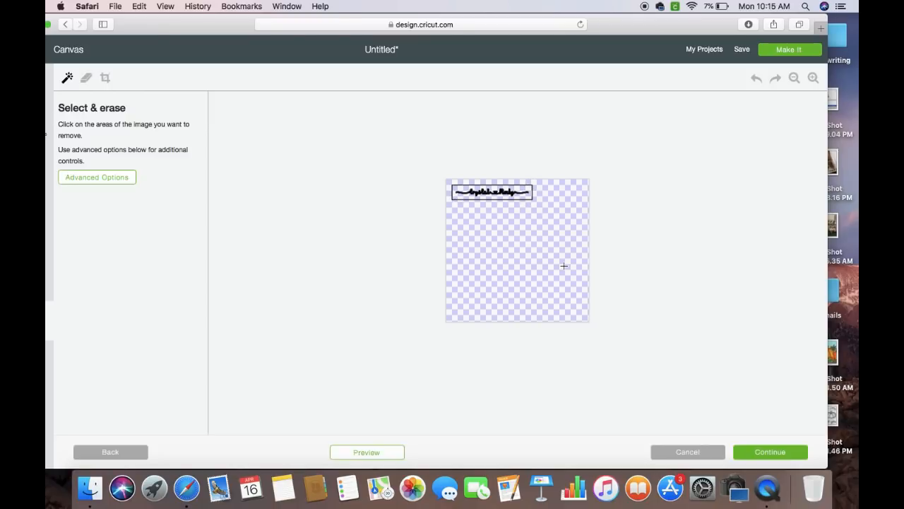
pyautogui.click(762, 452)
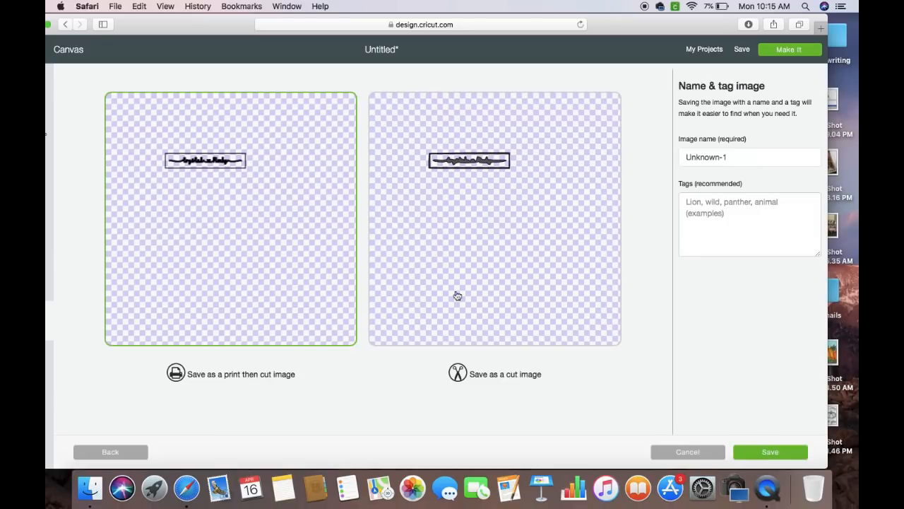
pyautogui.click(499, 219)
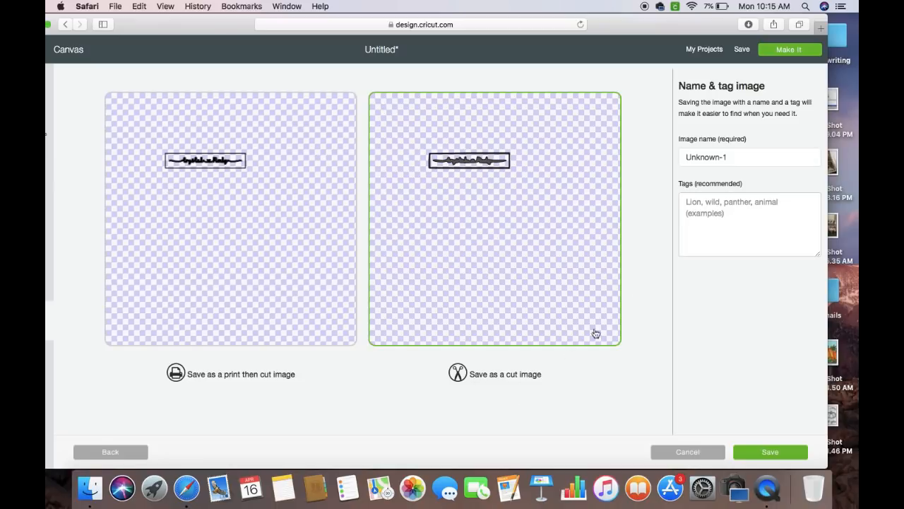
pyautogui.click(765, 454)
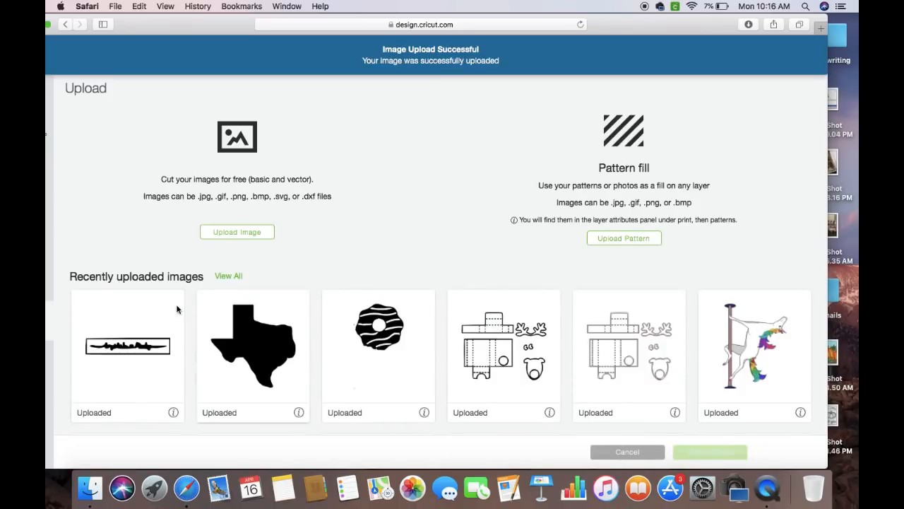
# Insert the uploaded outline image, place it below the script text, and enlarge it to about 5.8 by 1.1 inches
pyautogui.click(144, 328)
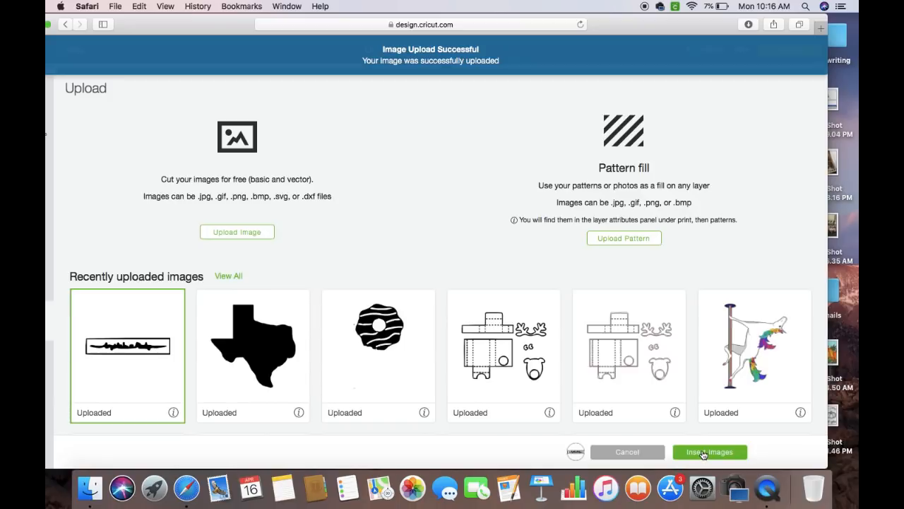
pyautogui.click(704, 452)
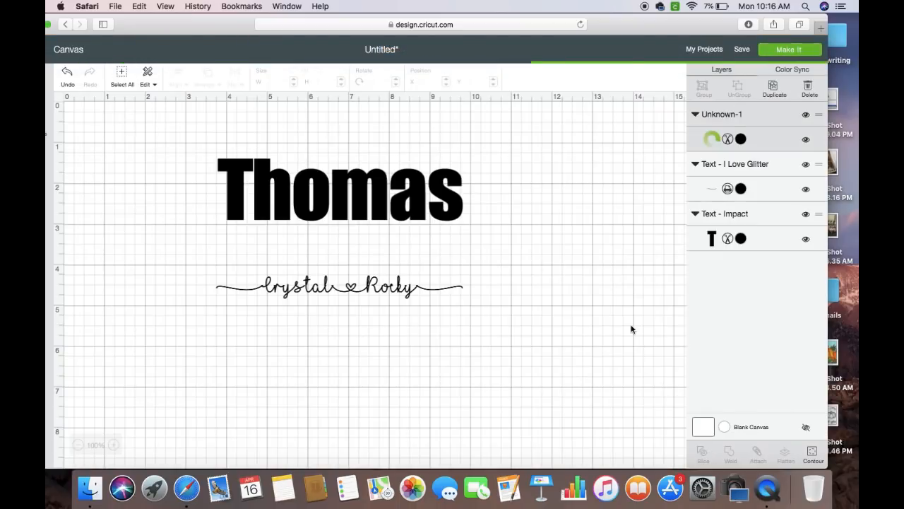
pyautogui.moveTo(176, 201); pyautogui.dragTo(311, 354)
pyautogui.scroll(-3, 435, 362)
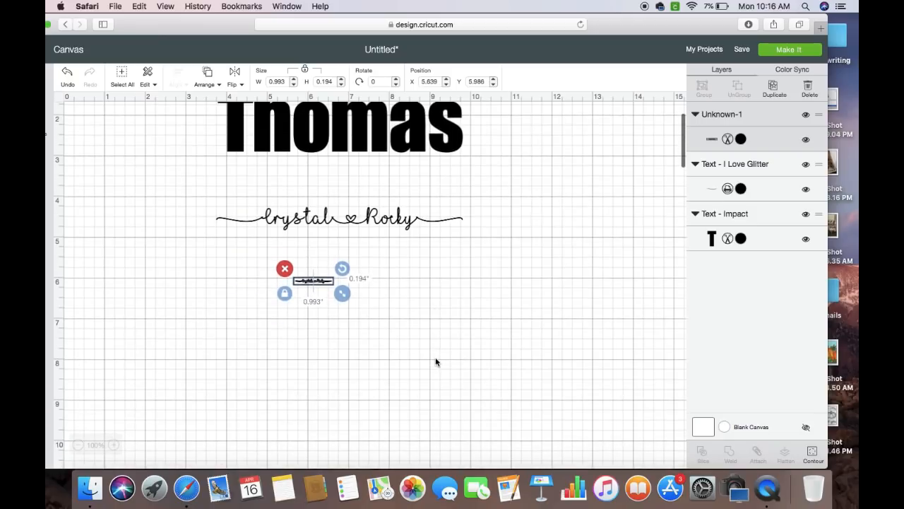
pyautogui.moveTo(341, 294); pyautogui.dragTo(538, 331)
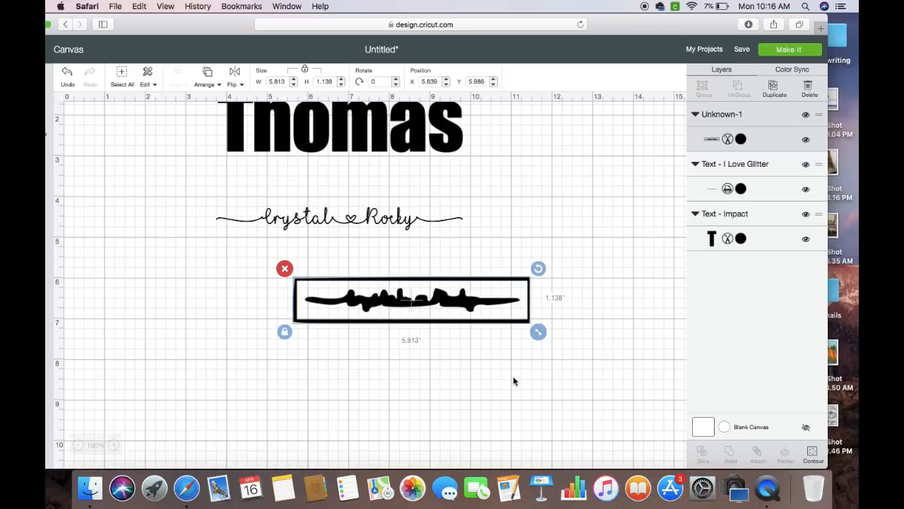
pyautogui.click(589, 360)
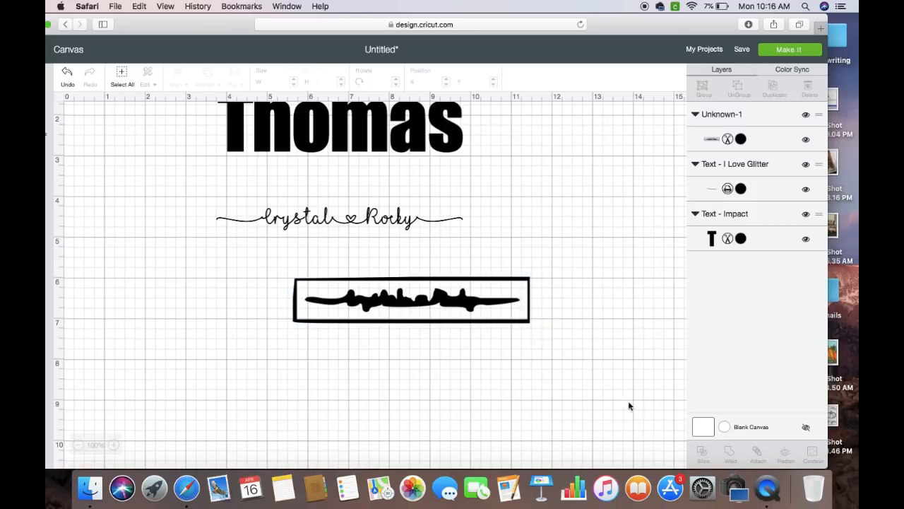
# Hide both rectangular frame contours of the uploaded Unknown-1 image so only the script outline shape is kept
pyautogui.scroll(3, 629, 407)
pyautogui.moveTo(178, 108); pyautogui.dragTo(561, 422)
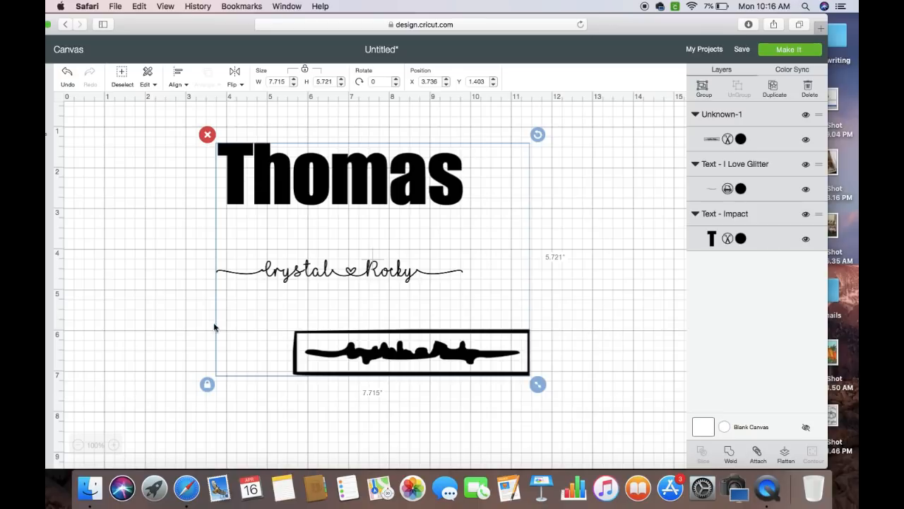
pyautogui.click(616, 281)
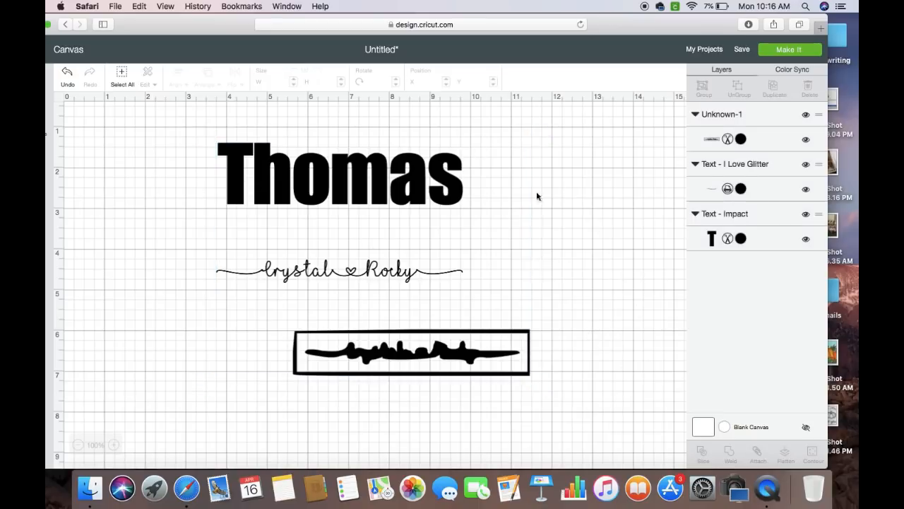
pyautogui.click(498, 349)
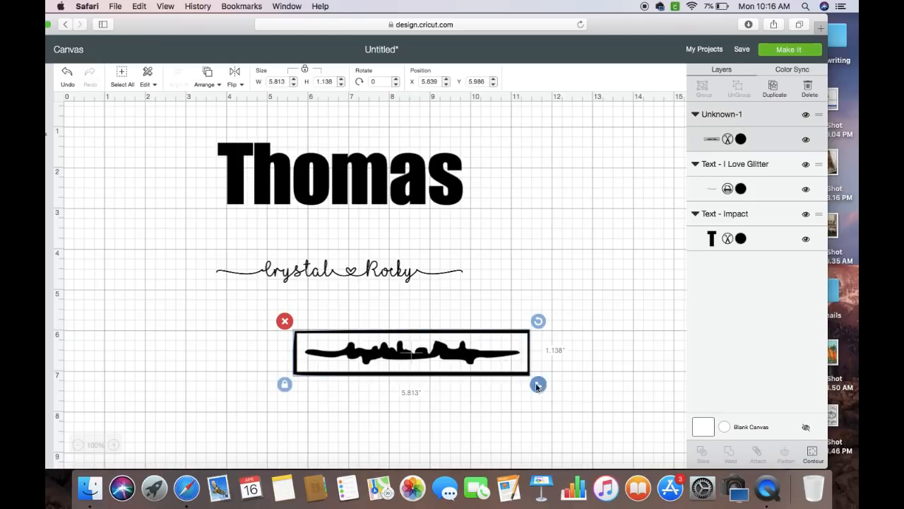
pyautogui.click(814, 456)
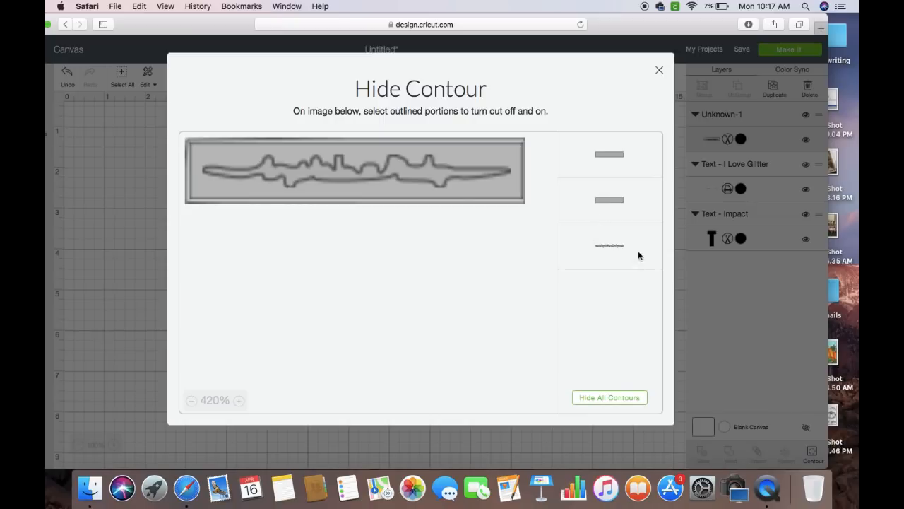
pyautogui.click(597, 157)
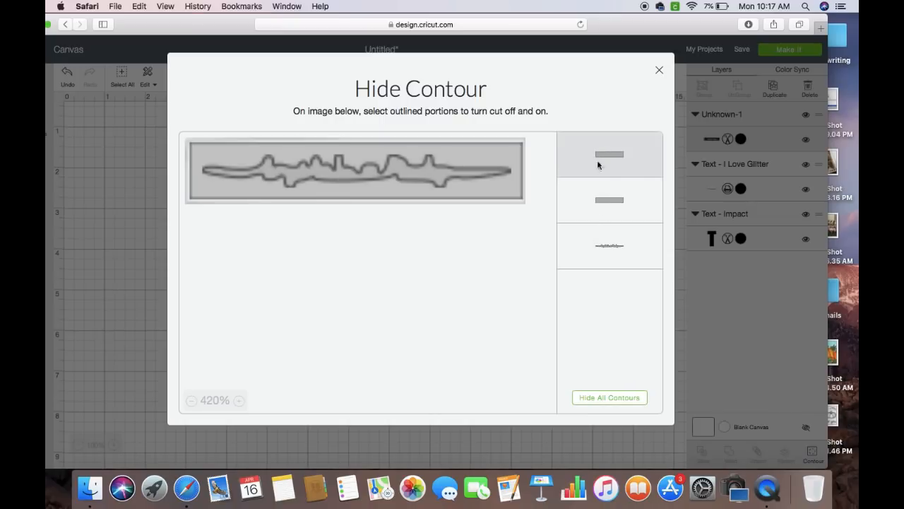
pyautogui.click(601, 201)
pyautogui.click(658, 70)
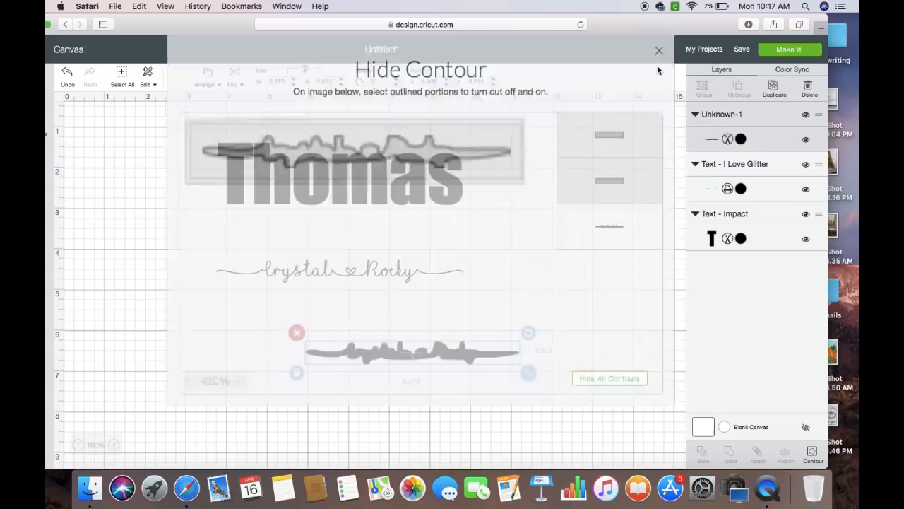
pyautogui.click(494, 305)
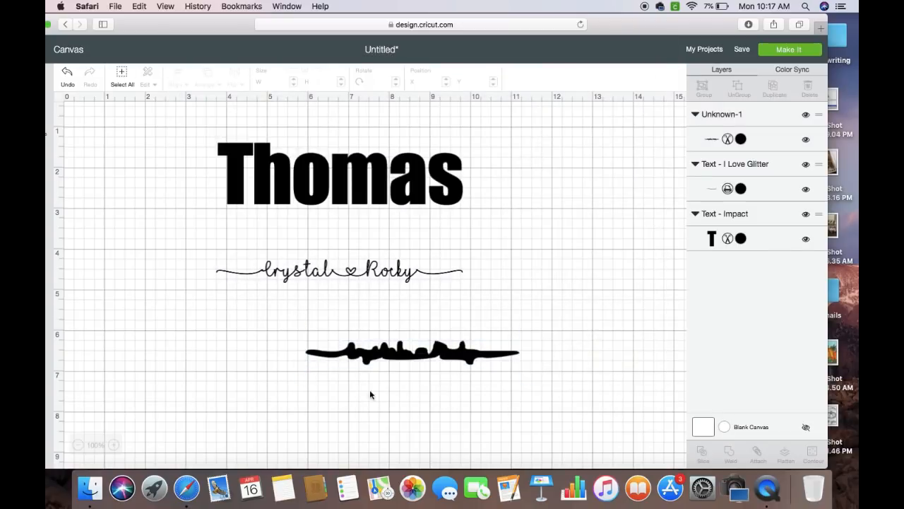
# Enlarge the outline shape beneath the script text to about 6.5 by 0.7 inches and recolour it white (#FFFFFF)
pyautogui.moveTo(357, 358)
pyautogui.mouseDown()
pyautogui.moveTo(272, 327)
pyautogui.moveTo(275, 338)
pyautogui.mouseUp()
pyautogui.moveTo(446, 351); pyautogui.dragTo(498, 358)
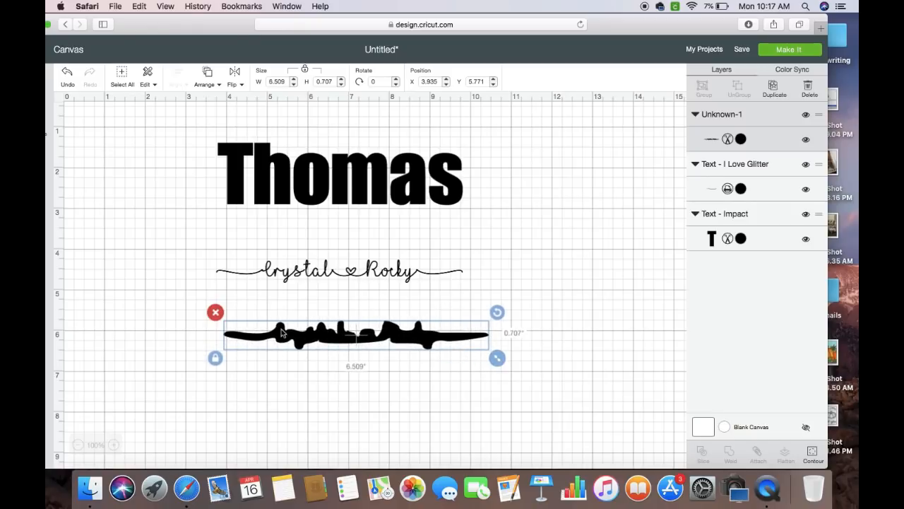
pyautogui.click(740, 140)
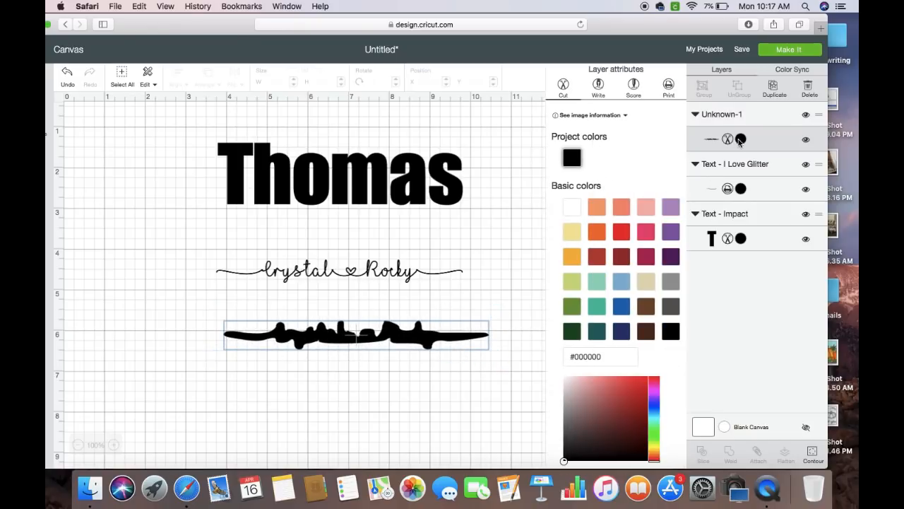
pyautogui.click(571, 206)
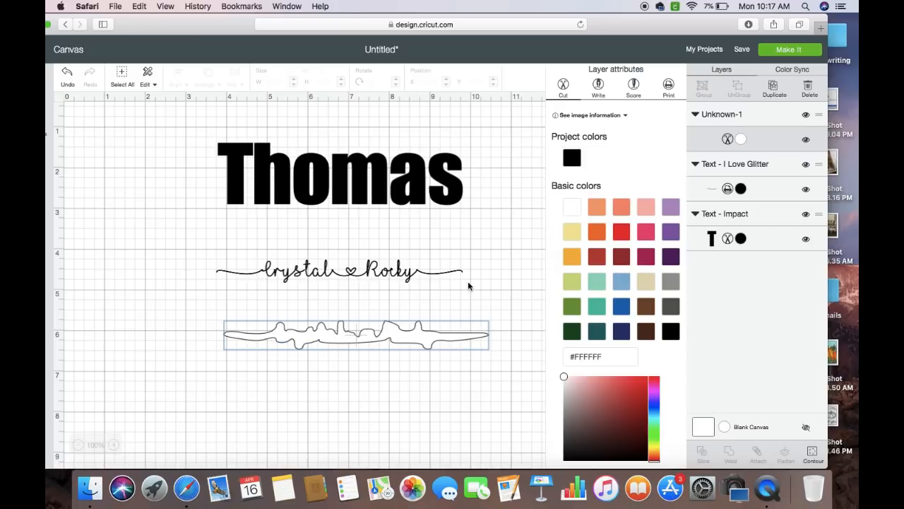
# Bring the script text to the front and place it over the white outline
pyautogui.click(359, 274)
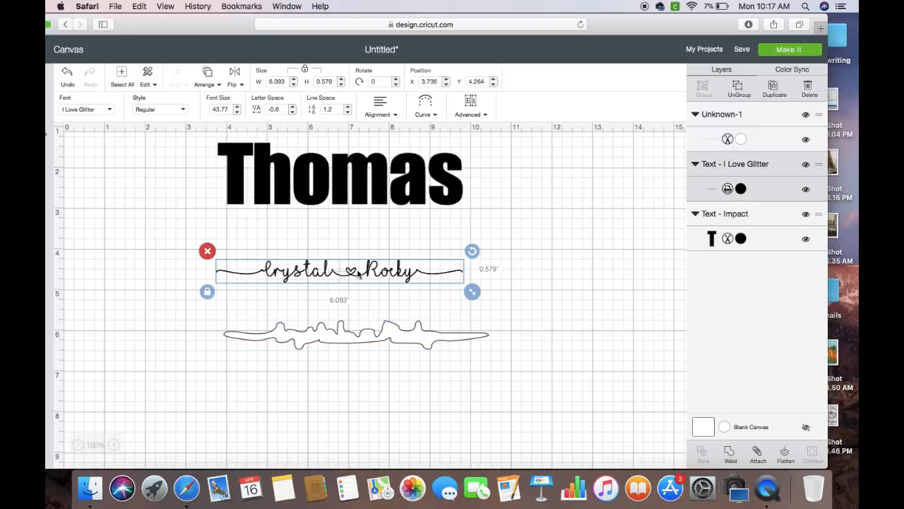
pyautogui.click(218, 87)
pyautogui.click(209, 145)
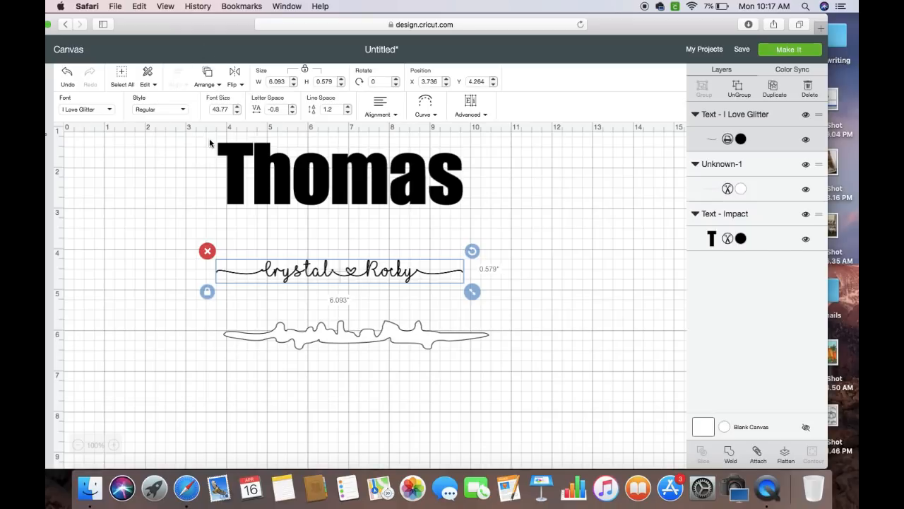
pyautogui.moveTo(372, 273); pyautogui.dragTo(383, 336)
# Fit the outline and script together, resizing the outline to about 6.34 inches wide and the script to about 6.19 inches
pyautogui.click(486, 336)
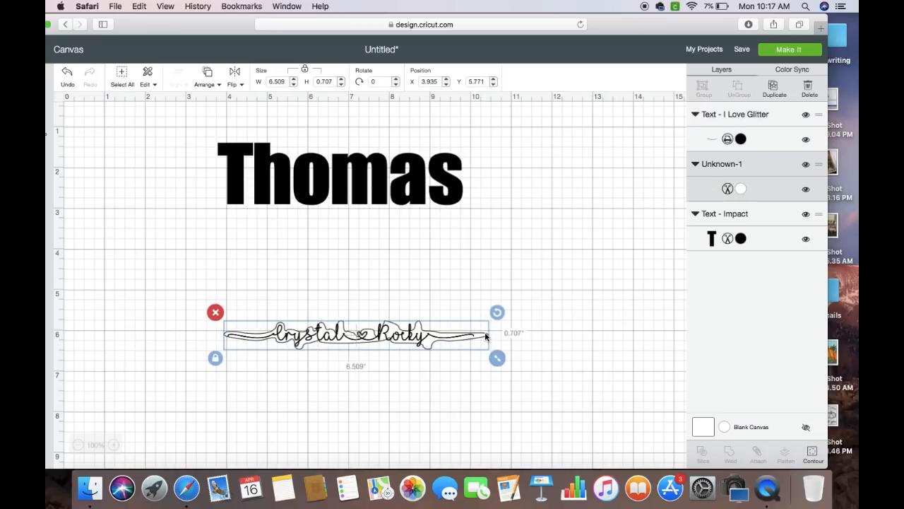
pyautogui.moveTo(497, 362); pyautogui.dragTo(490, 361)
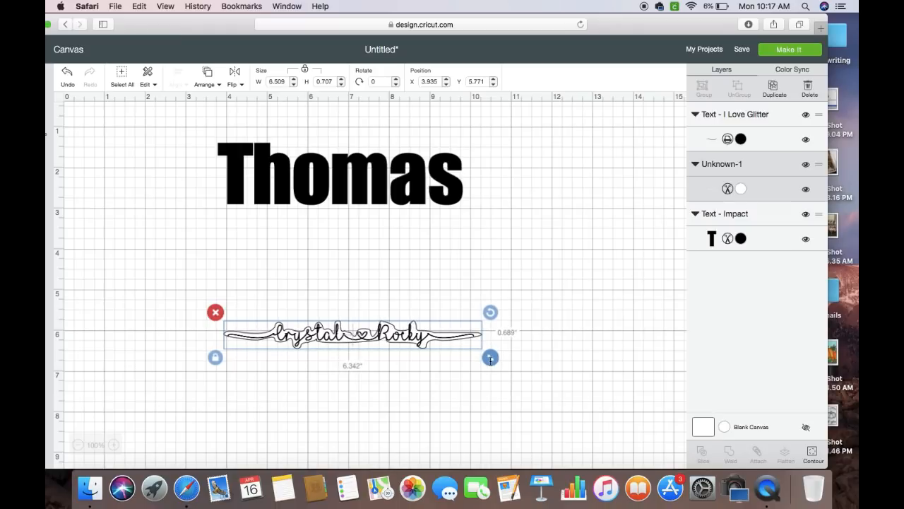
pyautogui.click(387, 335)
pyautogui.moveTo(387, 335); pyautogui.dragTo(390, 334)
pyautogui.moveTo(484, 354); pyautogui.dragTo(487, 354)
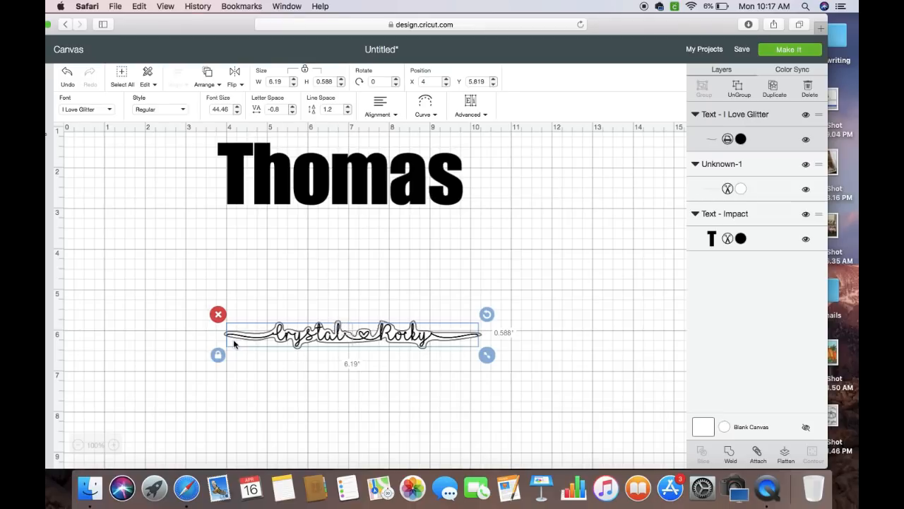
# Select the script text together with its outline and place them across the middle of the bold name
pyautogui.click(193, 325)
pyautogui.moveTo(198, 312); pyautogui.dragTo(503, 372)
pyautogui.moveTo(380, 339); pyautogui.dragTo(383, 245)
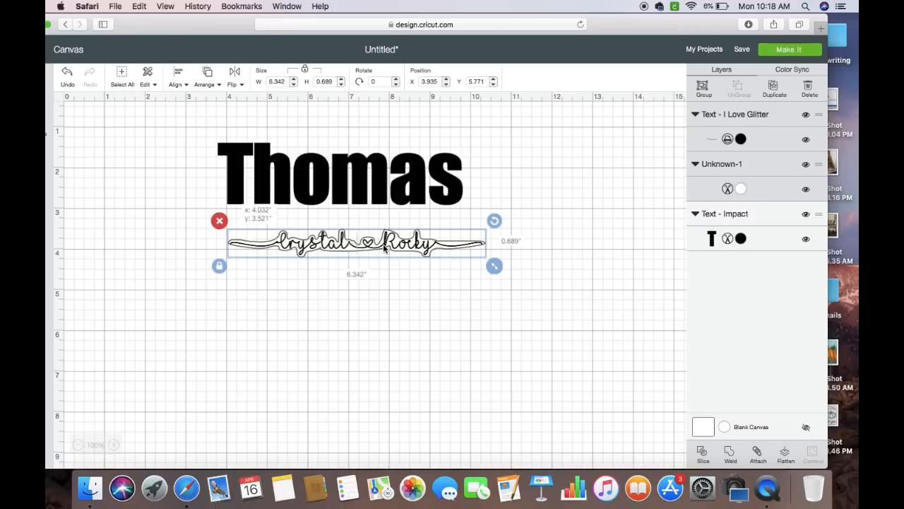
pyautogui.moveTo(383, 246); pyautogui.dragTo(368, 183)
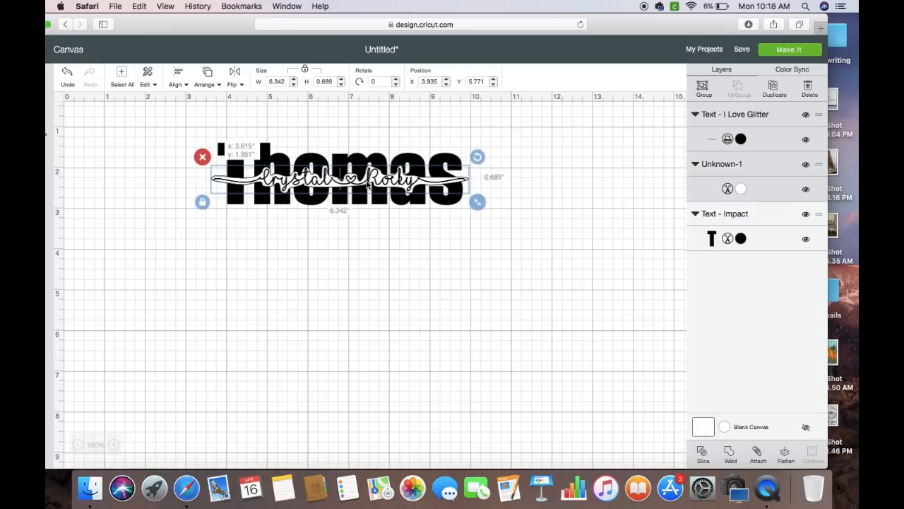
pyautogui.moveTo(367, 183); pyautogui.dragTo(367, 185)
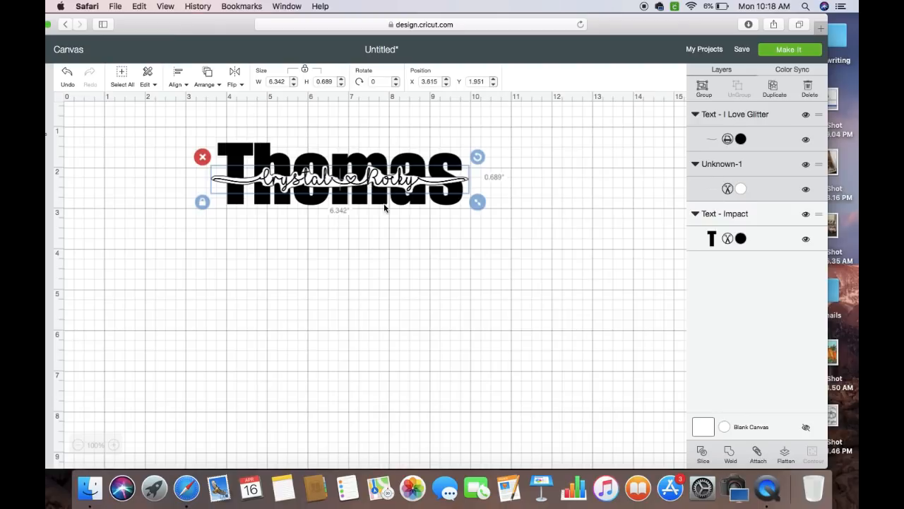
# Move only the script text to below the bold name, leaving the white outline in place
pyautogui.click(395, 224)
pyautogui.moveTo(370, 177); pyautogui.dragTo(379, 284)
pyautogui.doubleClick(372, 277)
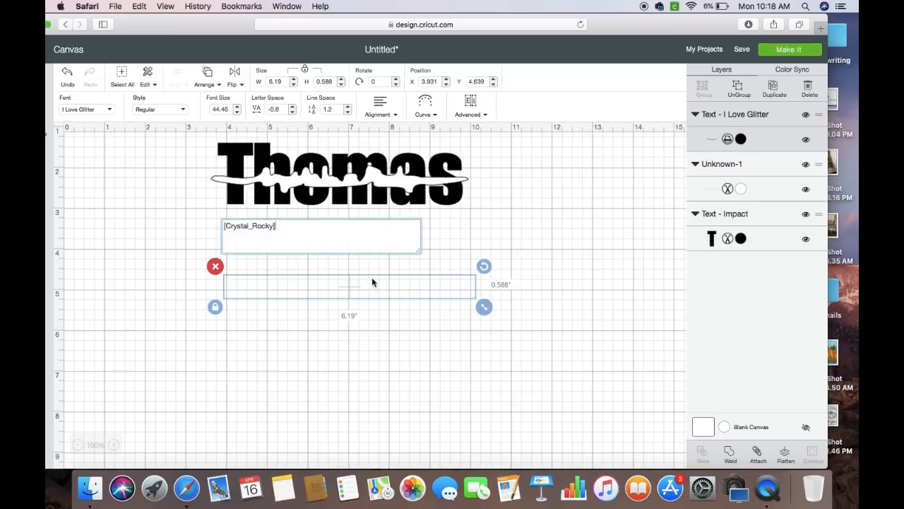
pyautogui.click(158, 308)
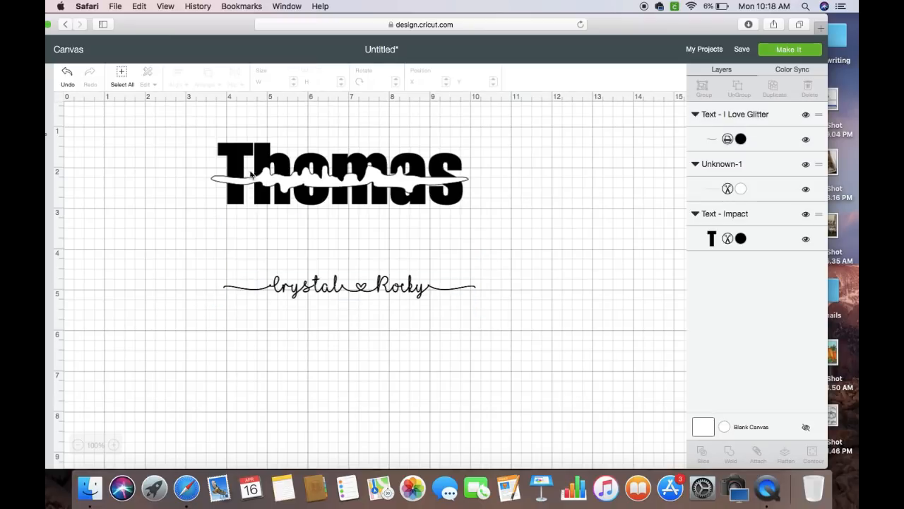
# Slice the bold name with the white outline, move the cut-out name aside, and delete the leftover slice pieces
pyautogui.moveTo(194, 121); pyautogui.dragTo(520, 232)
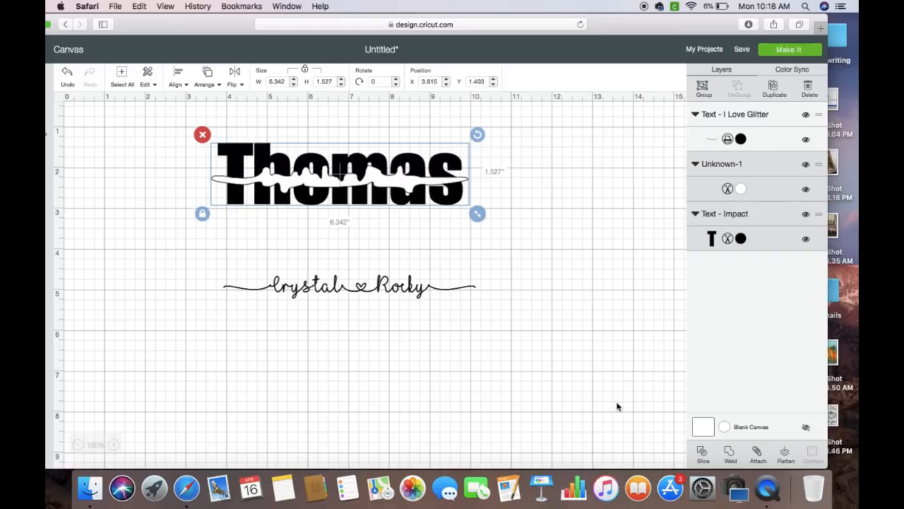
pyautogui.click(702, 454)
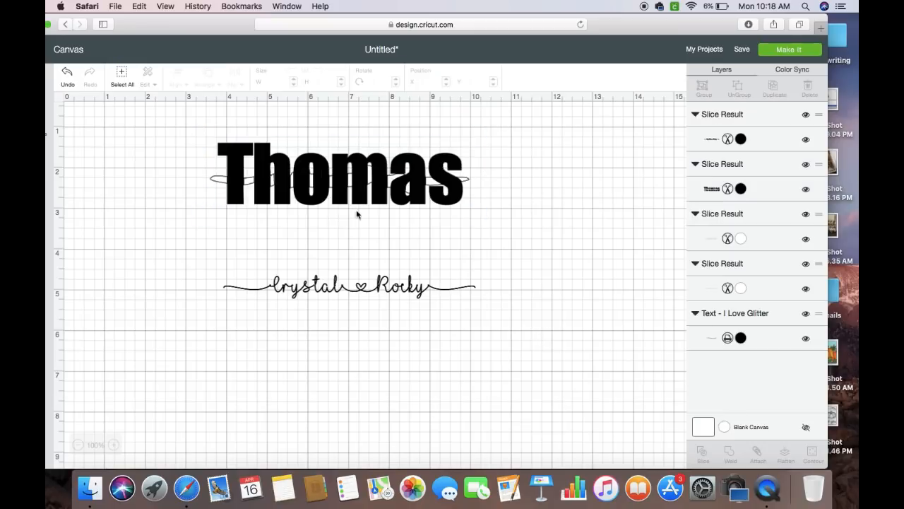
pyautogui.moveTo(237, 142); pyautogui.dragTo(268, 331)
pyautogui.moveTo(188, 144); pyautogui.dragTo(507, 216)
pyautogui.press('Delete')
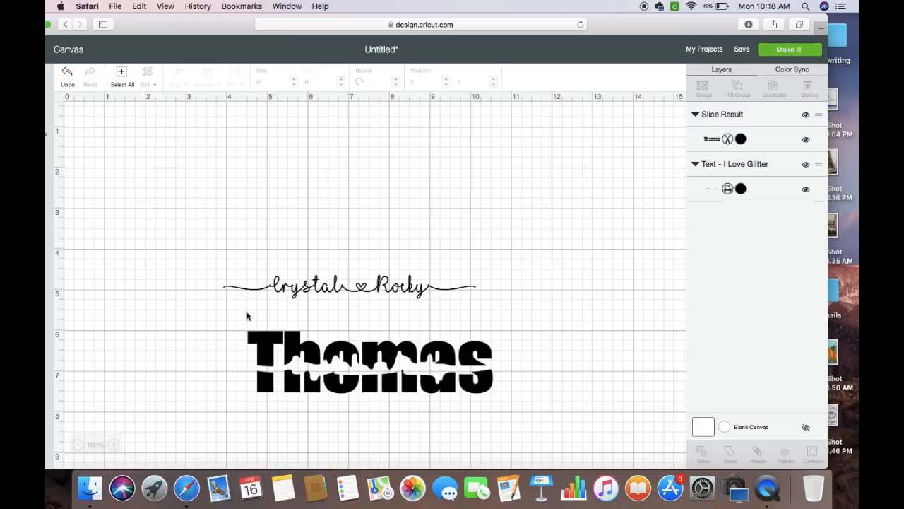
# Move the sliced name back above the script and fit the script text into its gap
pyautogui.moveTo(259, 342); pyautogui.dragTo(237, 168)
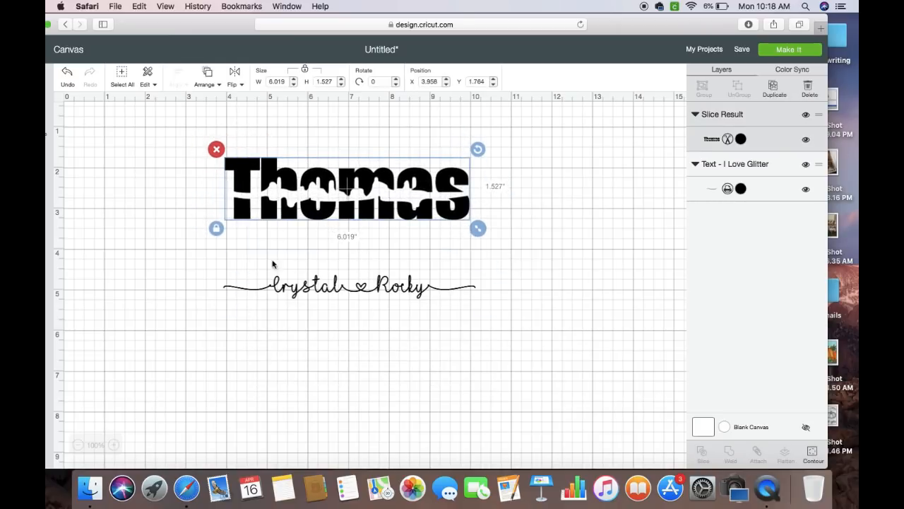
pyautogui.moveTo(278, 285); pyautogui.dragTo(276, 192)
pyautogui.click(299, 308)
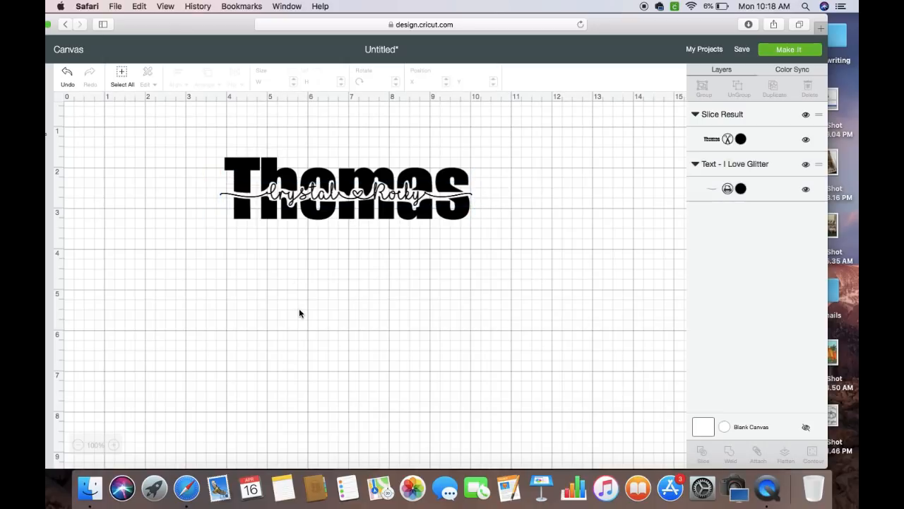
# Attach the sliced name and script text together and move the design lower on the canvas
pyautogui.moveTo(188, 148); pyautogui.dragTo(563, 265)
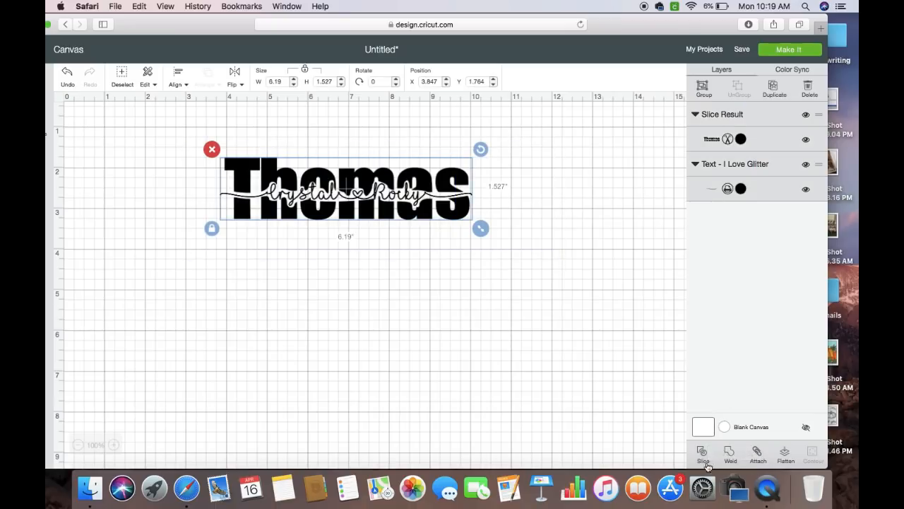
pyautogui.click(757, 456)
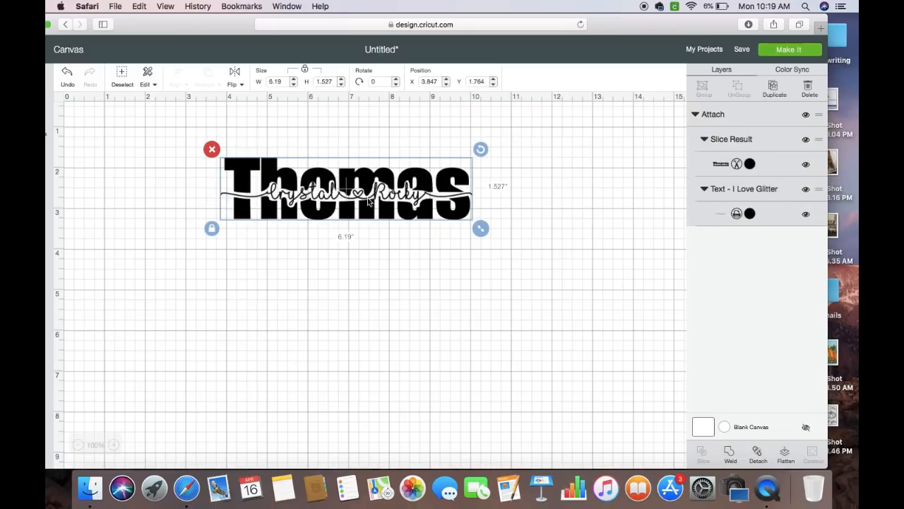
pyautogui.moveTo(365, 182); pyautogui.dragTo(367, 240)
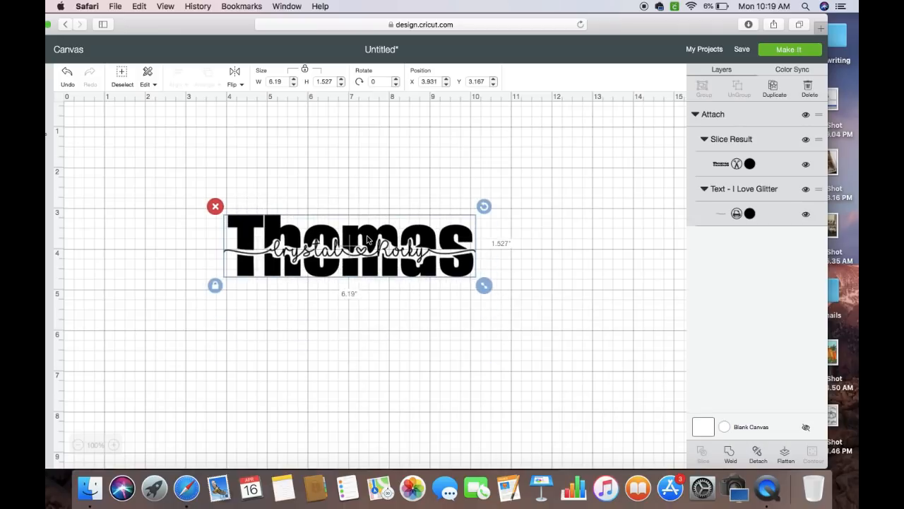
# Check the mat preview, return to the canvas, and change the script text's line type from Print to Cut
pyautogui.click(796, 53)
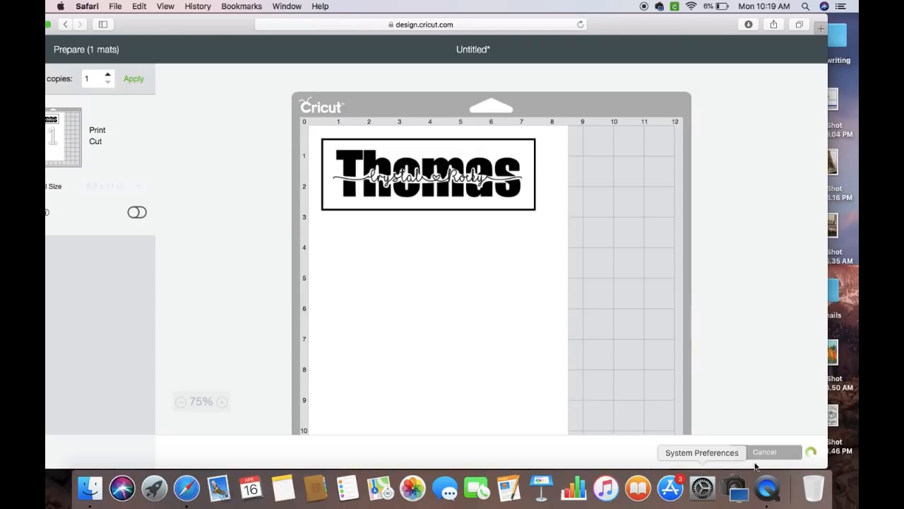
pyautogui.click(763, 454)
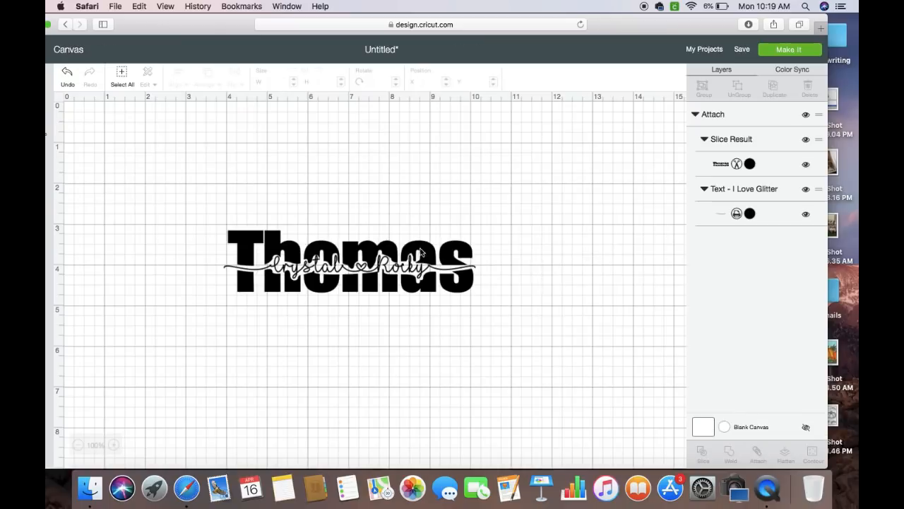
pyautogui.click(753, 214)
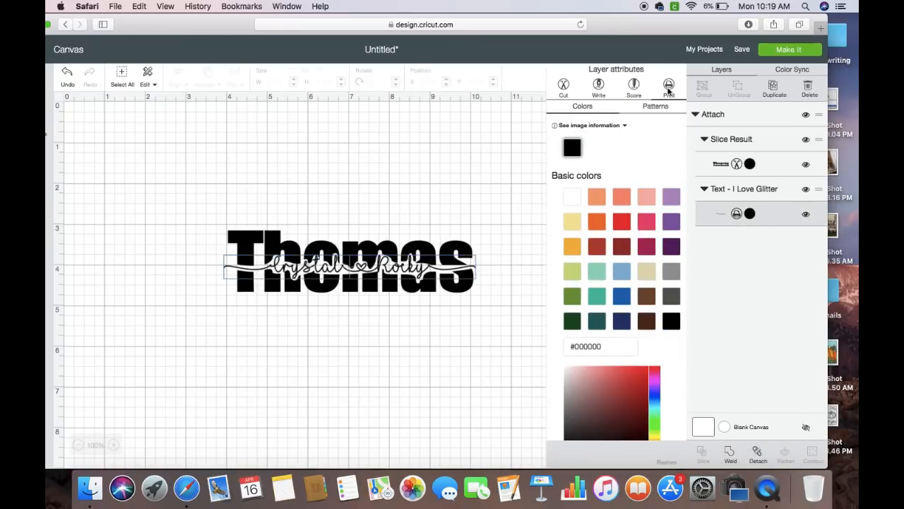
pyautogui.click(569, 86)
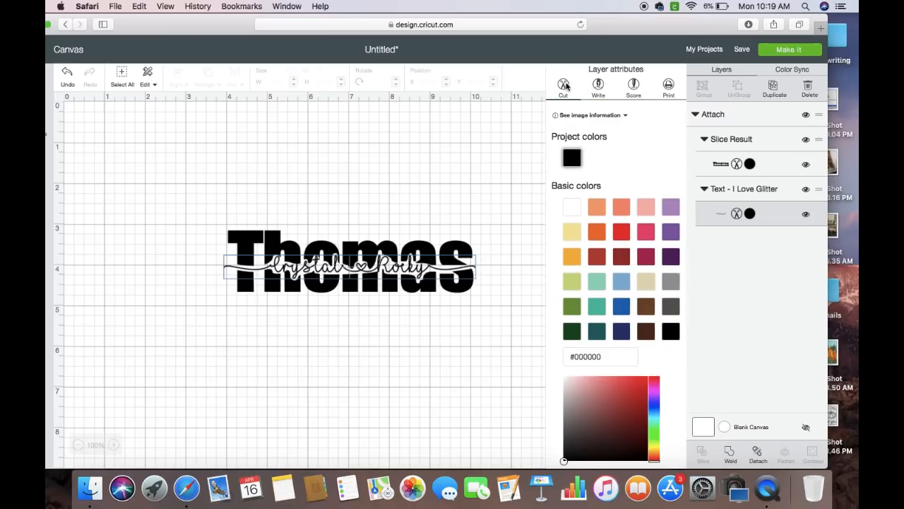
# Preview the attached all-cut design on the cutting mat and cancel back to the canvas
pyautogui.click(193, 198)
pyautogui.moveTo(193, 200); pyautogui.dragTo(554, 325)
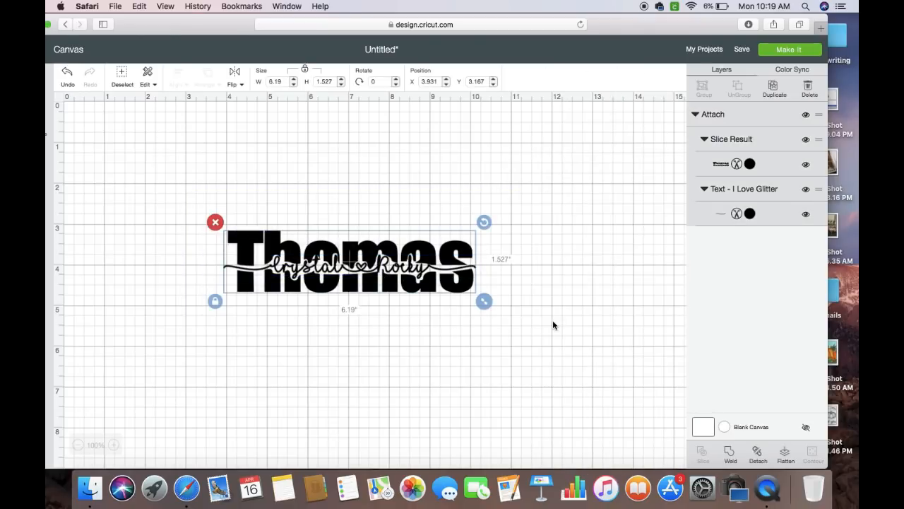
pyautogui.click(777, 51)
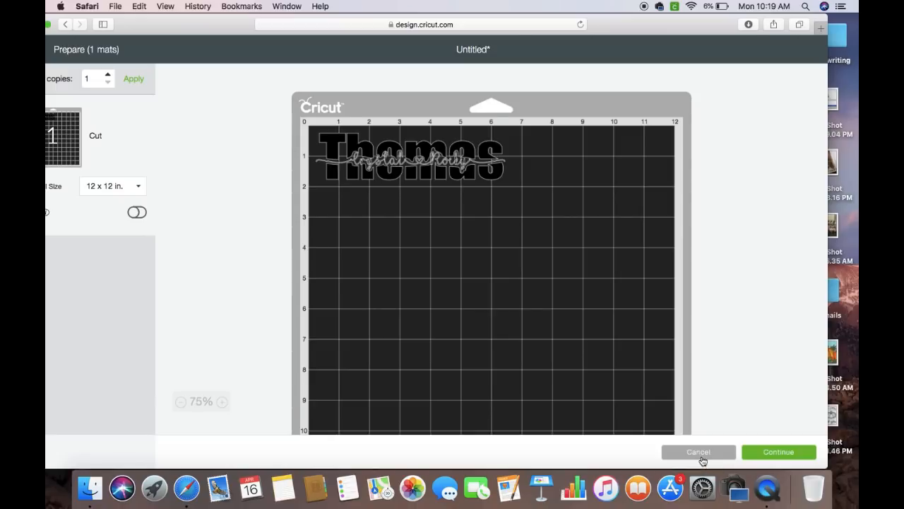
pyautogui.click(702, 452)
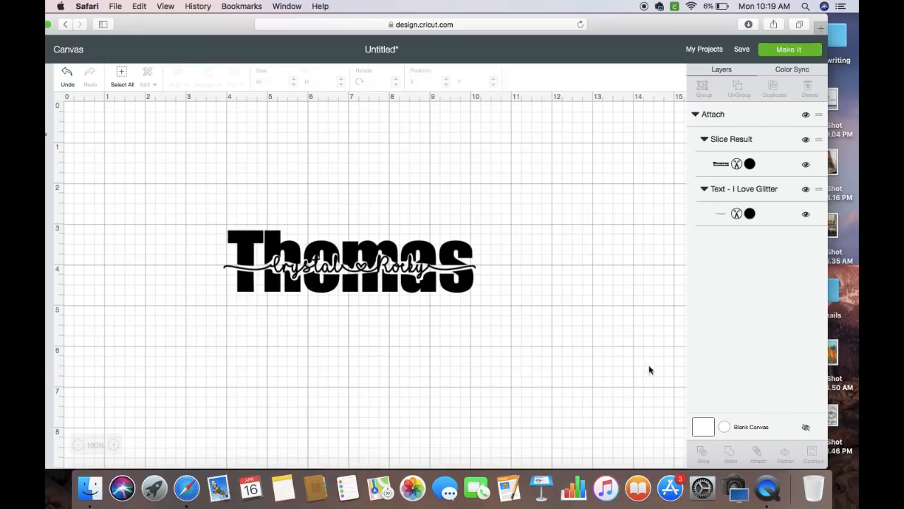
# Move the attached design higher on the canvas and dismiss the low-battery notification
pyautogui.click(367, 244)
pyautogui.moveTo(367, 244); pyautogui.dragTo(383, 193)
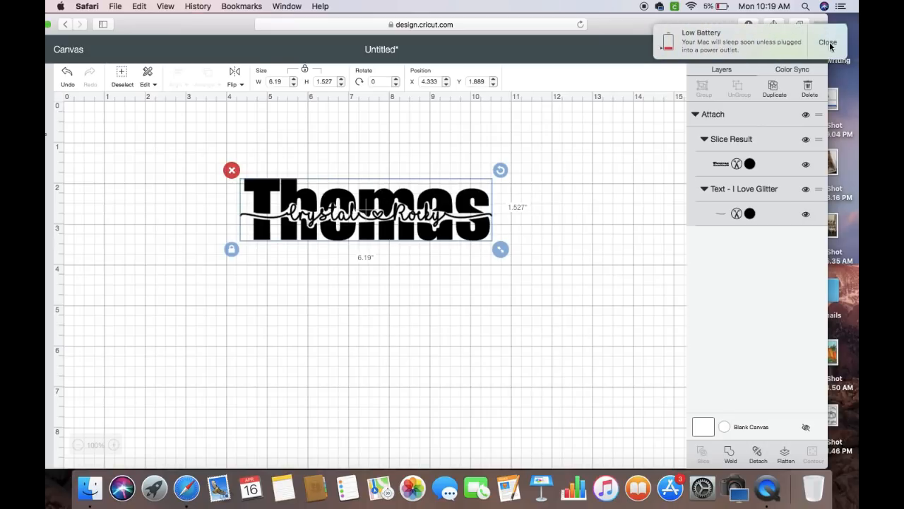
pyautogui.click(828, 43)
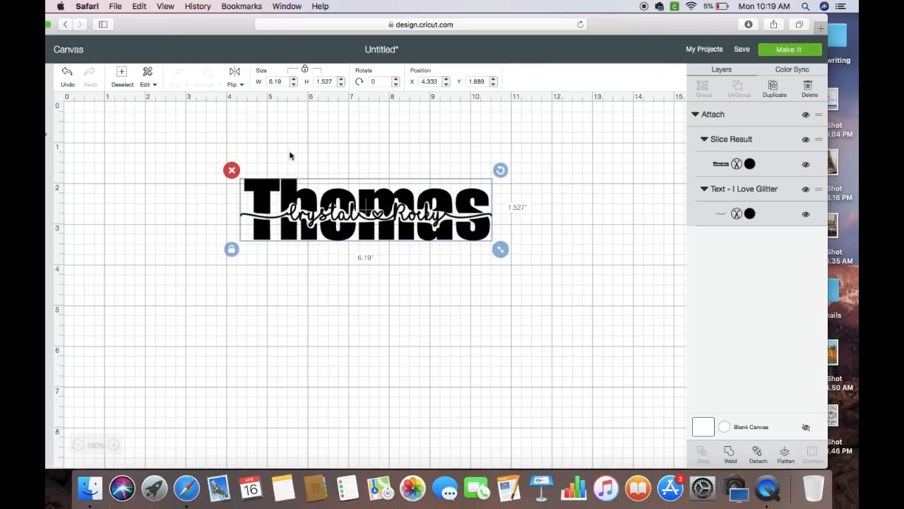
pyautogui.moveTo(667, 15); pyautogui.dragTo(684, 21)
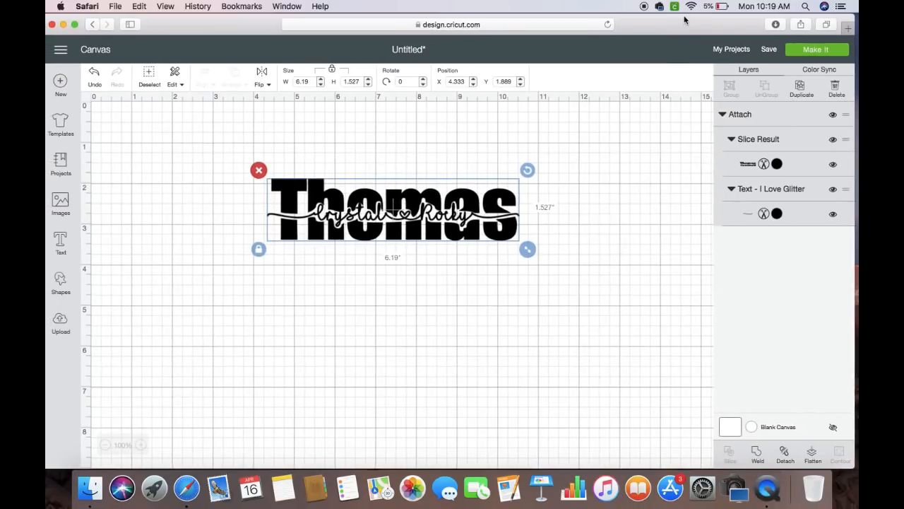
pyautogui.click(432, 306)
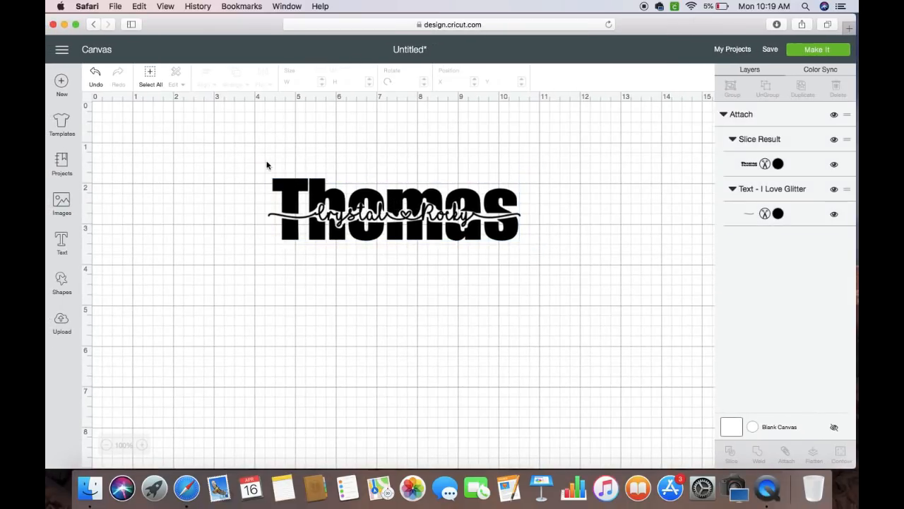
pyautogui.moveTo(252, 156); pyautogui.dragTo(543, 286)
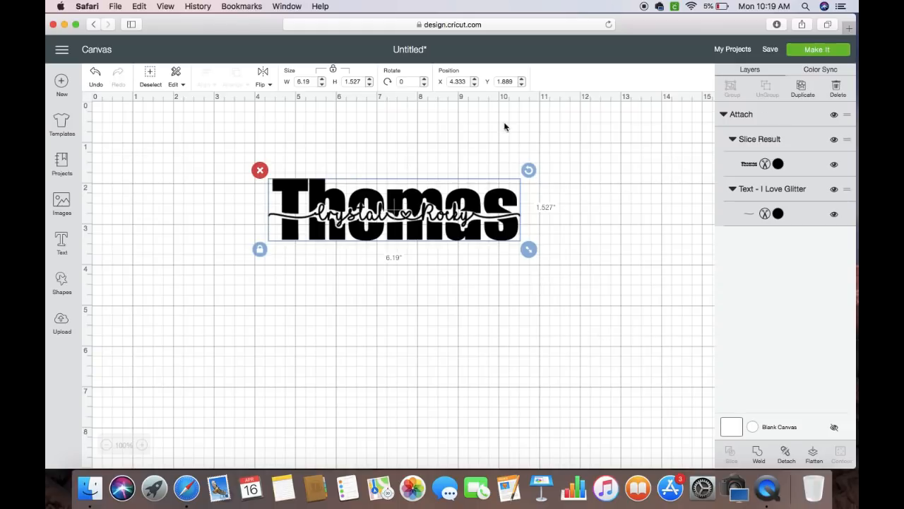
# Undo the attached design's moves, the script text's change to Cut, and the attachment of the two layers
pyautogui.click(195, 172)
pyautogui.click(93, 83)
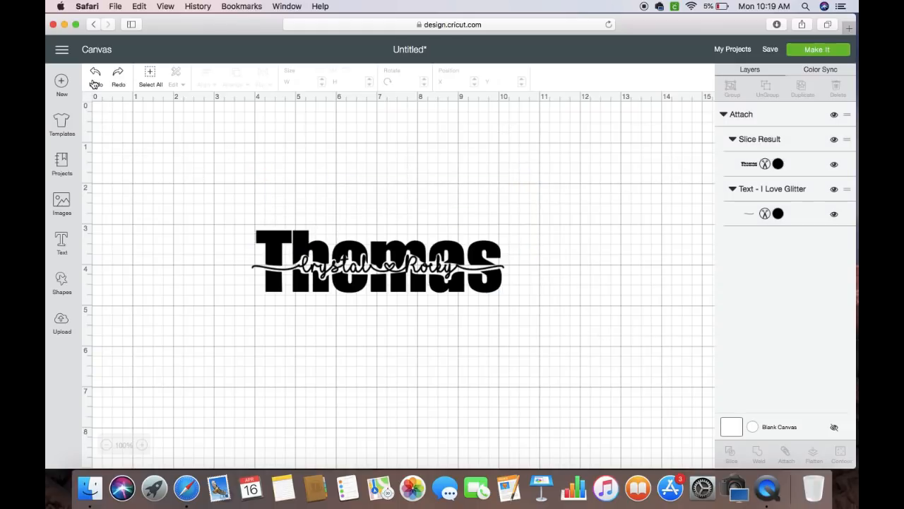
pyautogui.click(277, 242)
pyautogui.moveTo(277, 242); pyautogui.dragTo(262, 183)
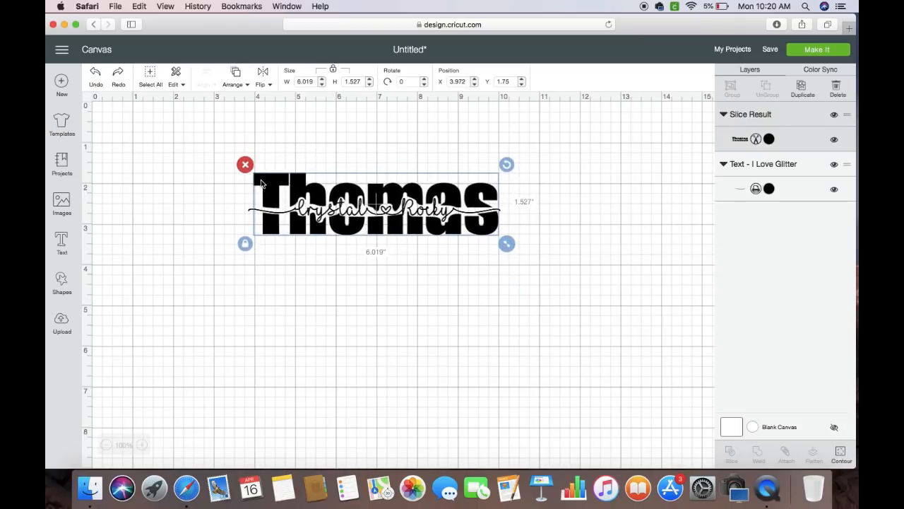
pyautogui.click(98, 76)
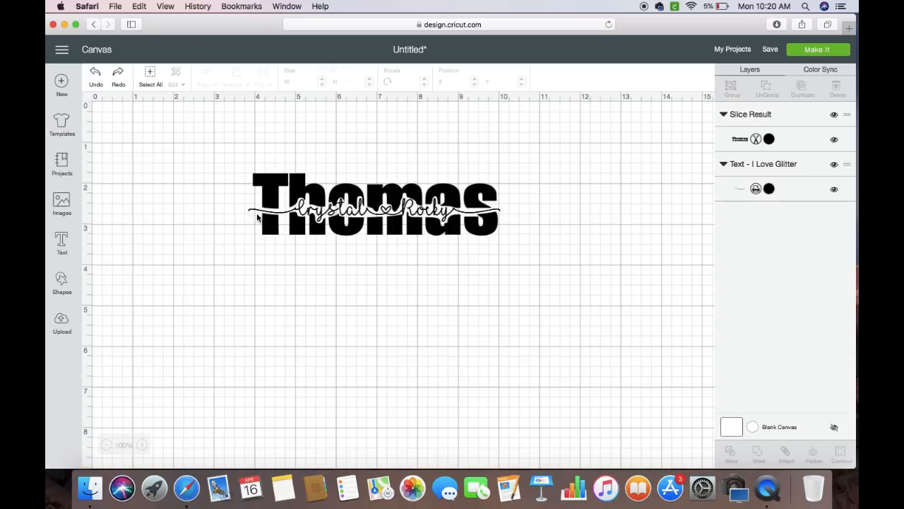
# Set the script text's colour to purple #835EA5, preview the print and cut mats, and cancel back to the canvas
pyautogui.click(754, 189)
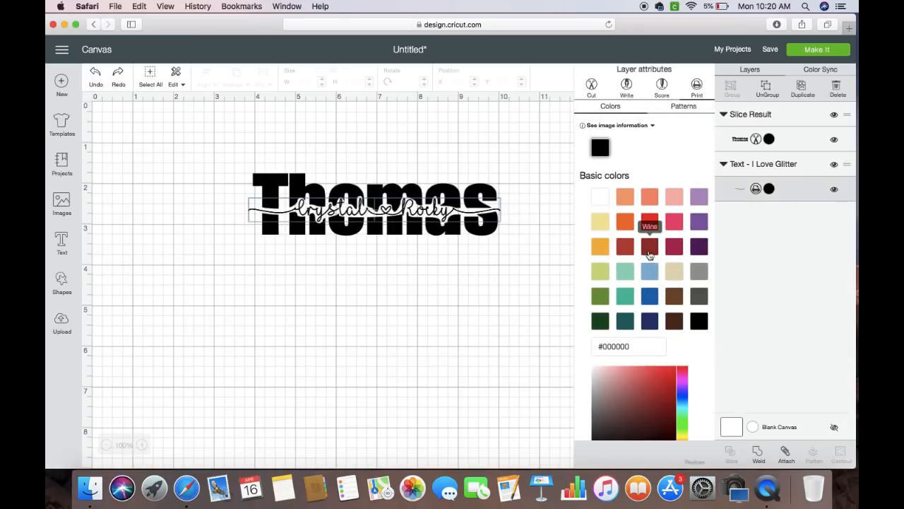
pyautogui.click(699, 221)
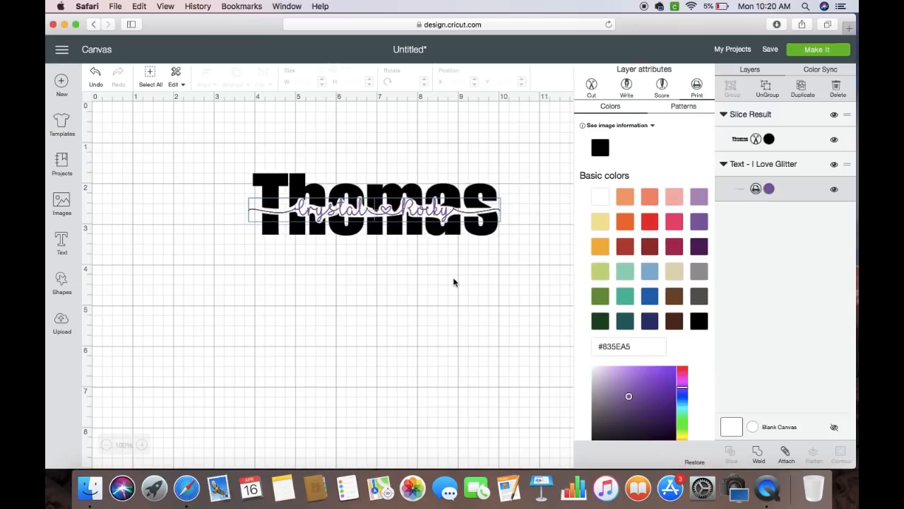
pyautogui.click(407, 302)
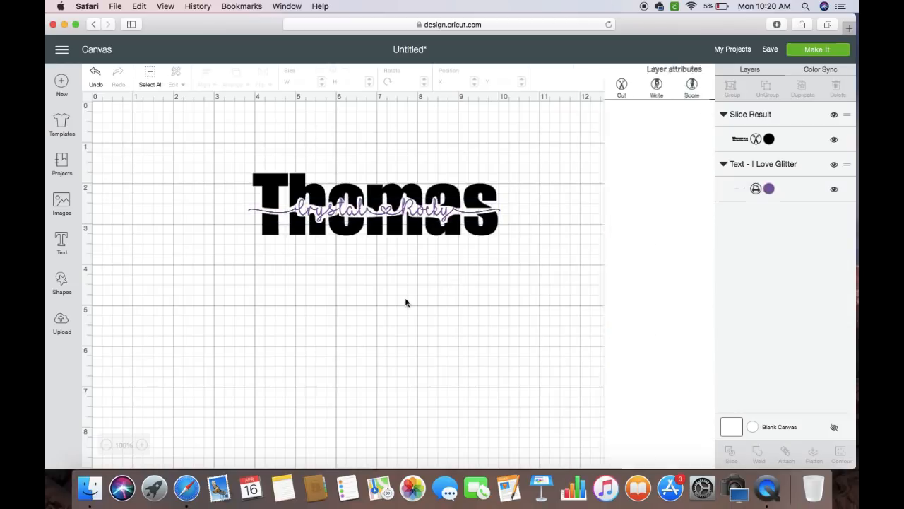
pyautogui.click(826, 51)
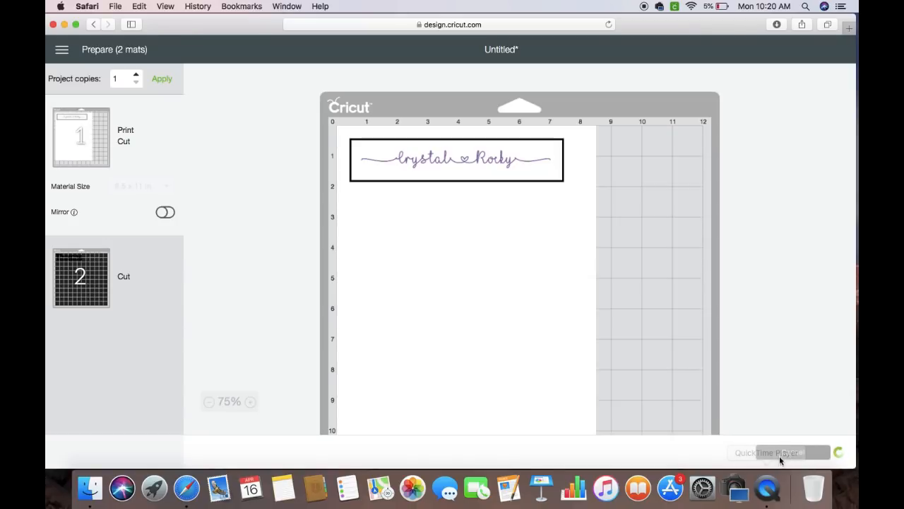
pyautogui.click(781, 452)
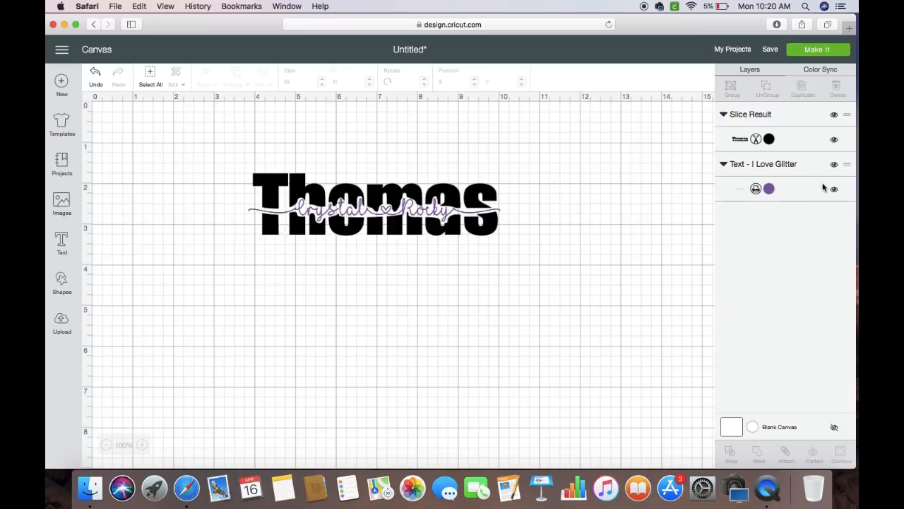
# Change the script text layer's line type from Print to Cut
pyautogui.click(755, 190)
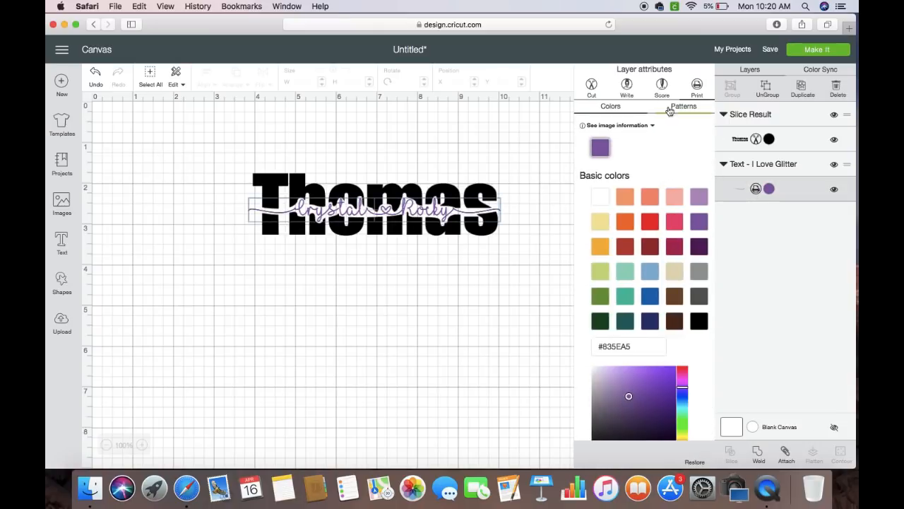
pyautogui.click(594, 85)
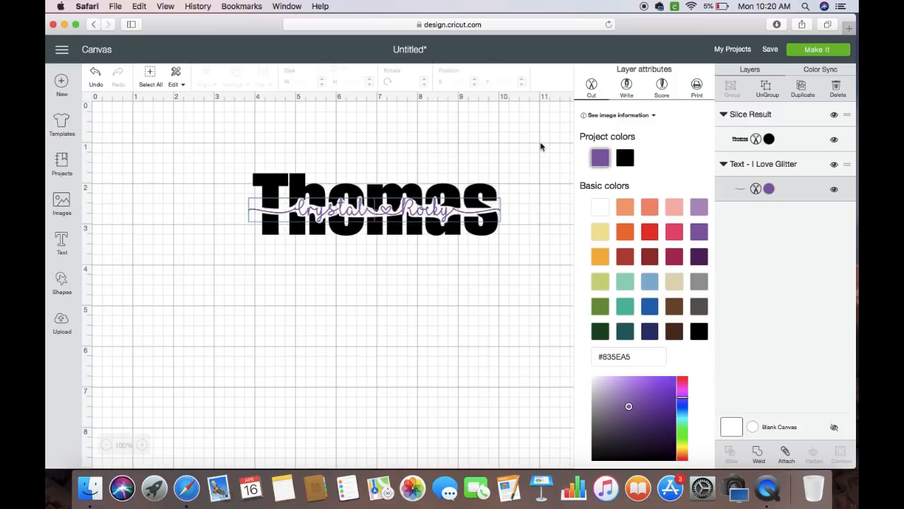
pyautogui.click(512, 164)
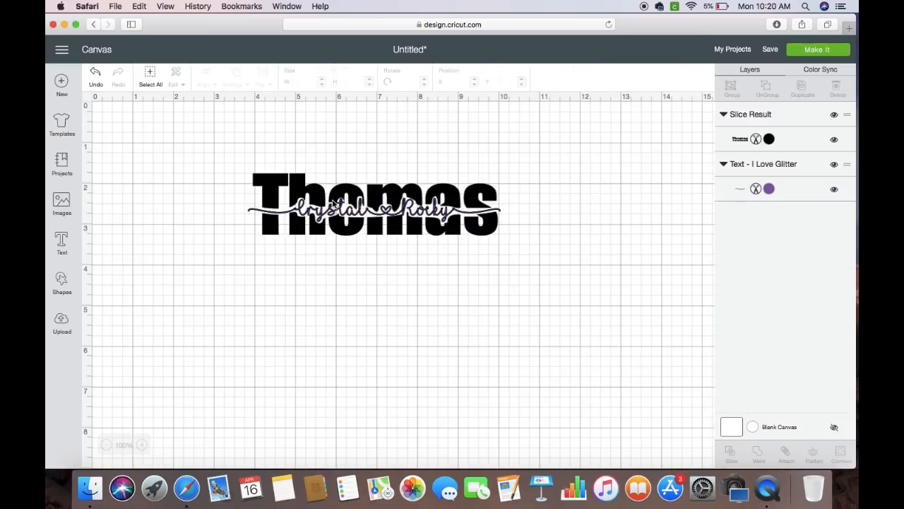
# Preview the separate cutting mats for the black name and purple script text, and return to the canvas
pyautogui.click(809, 53)
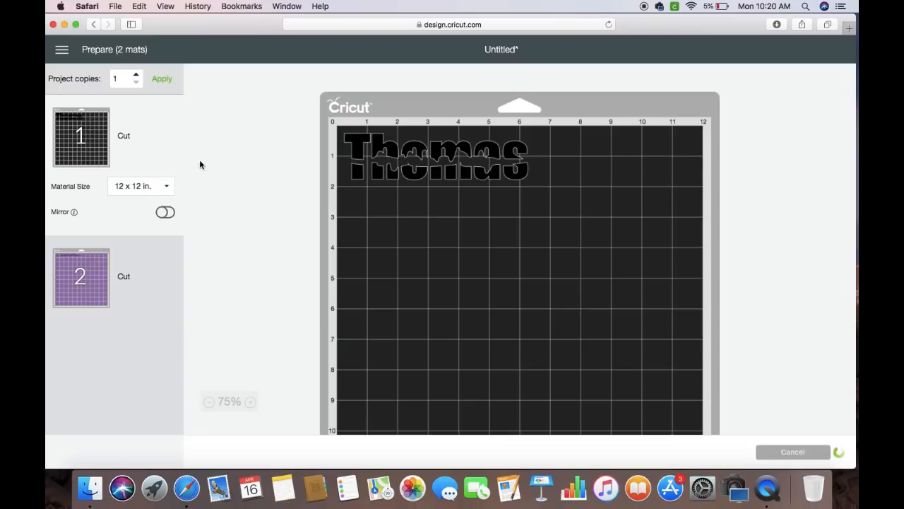
pyautogui.click(87, 296)
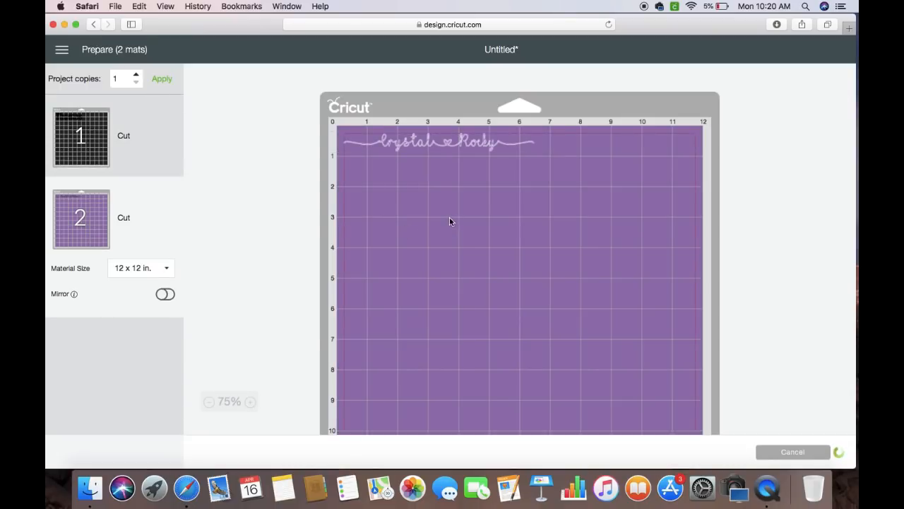
pyautogui.click(65, 130)
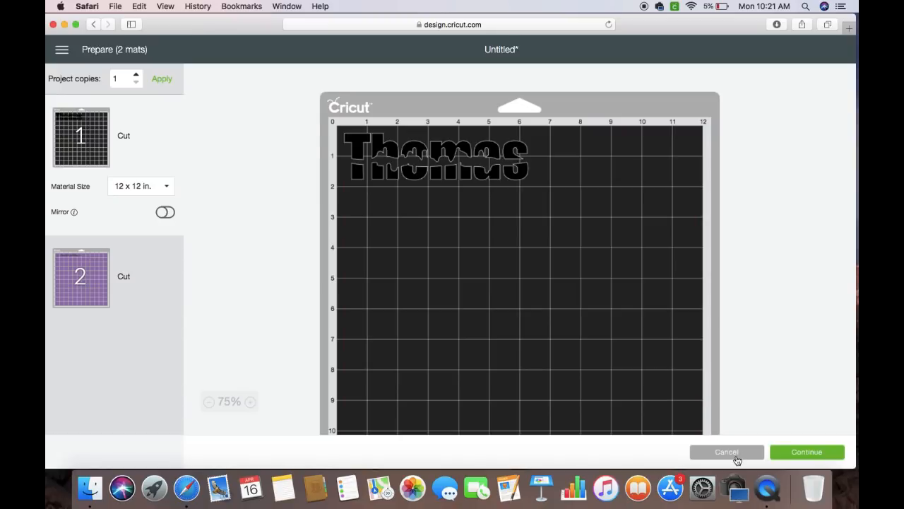
pyautogui.click(734, 460)
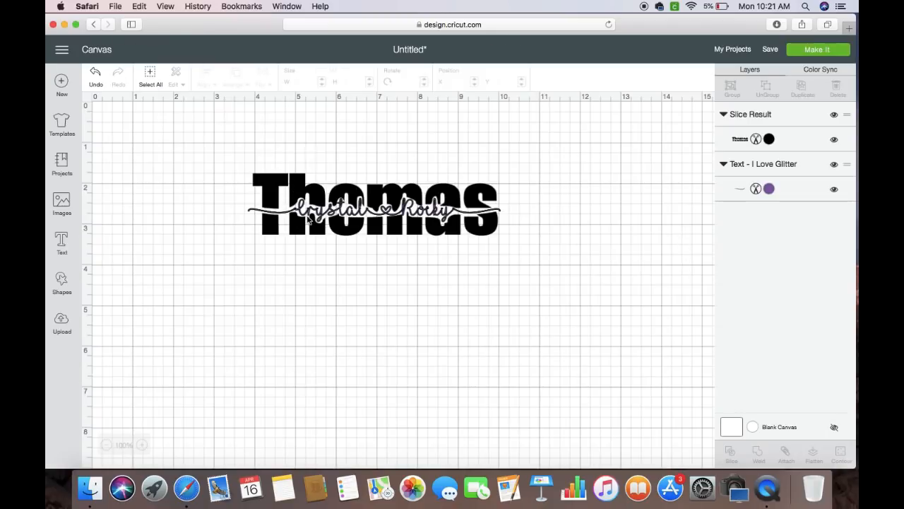
# Set the script text's colour to black
pyautogui.click(309, 216)
pyautogui.click(731, 193)
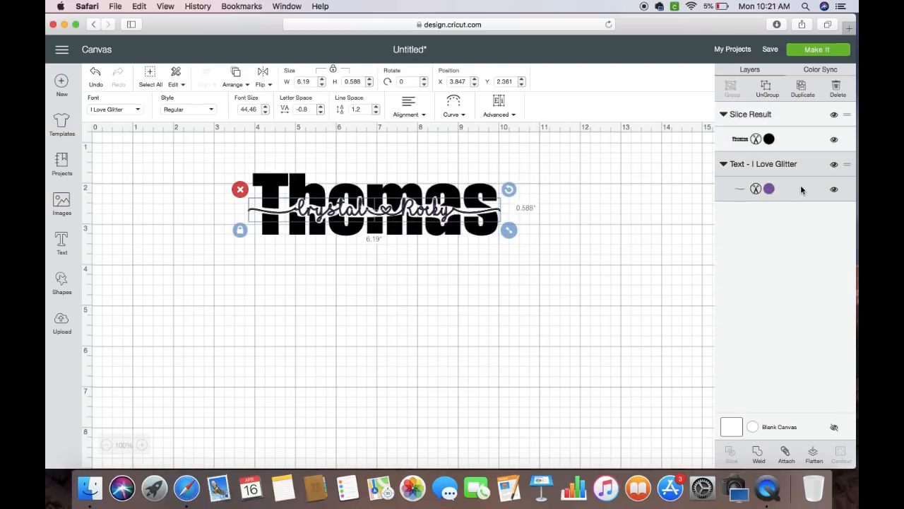
pyautogui.click(768, 188)
pyautogui.click(625, 160)
pyautogui.click(476, 189)
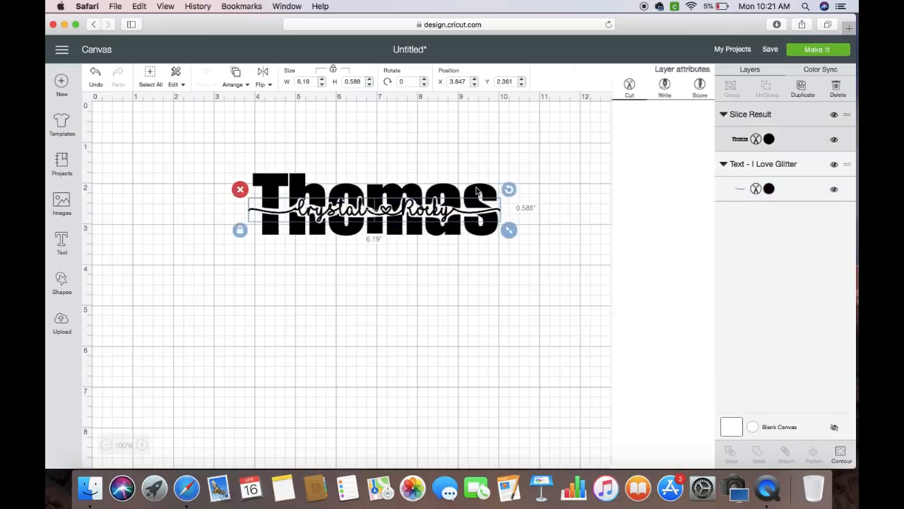
# Set the sliced name's colour to red #E6212E, preview the cutting mats, and cancel back to the canvas
pyautogui.click(769, 139)
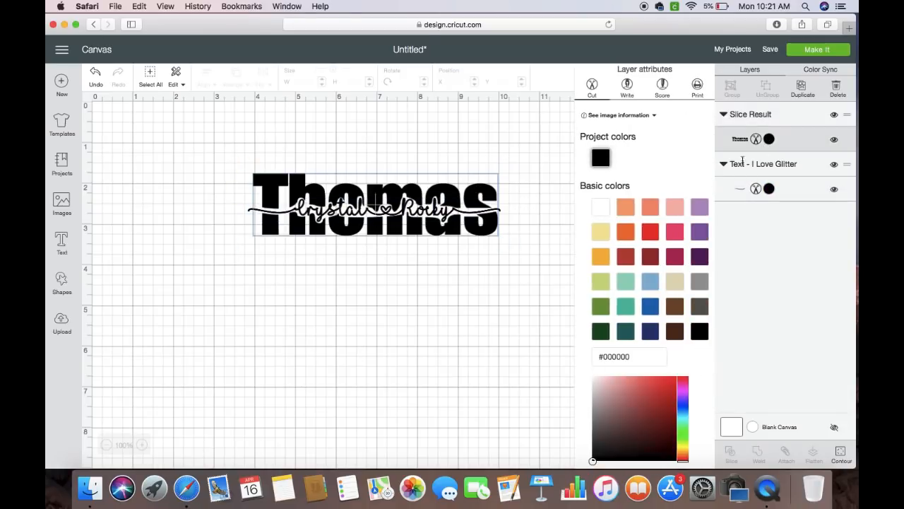
pyautogui.click(652, 234)
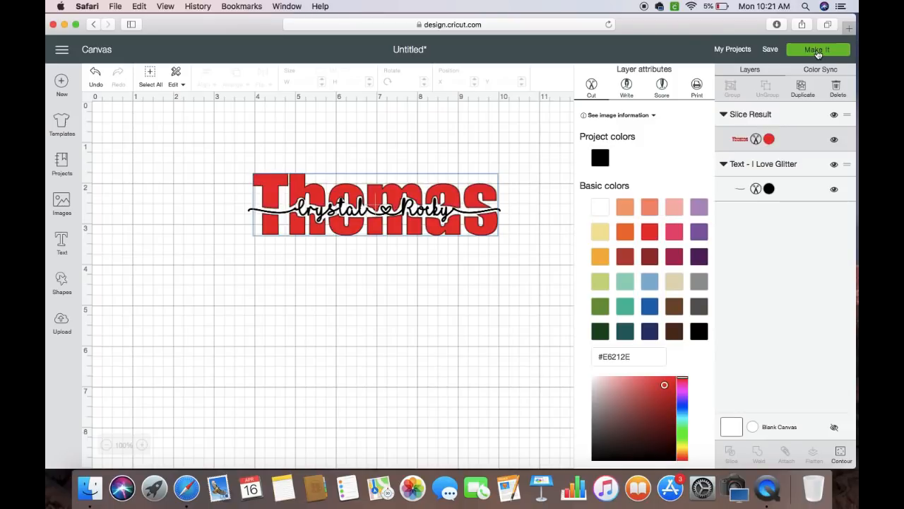
pyautogui.click(817, 51)
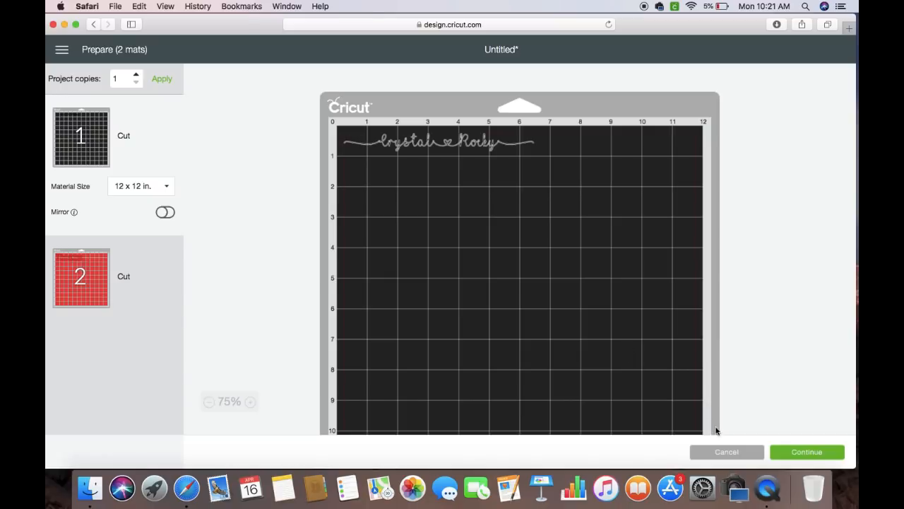
pyautogui.click(718, 456)
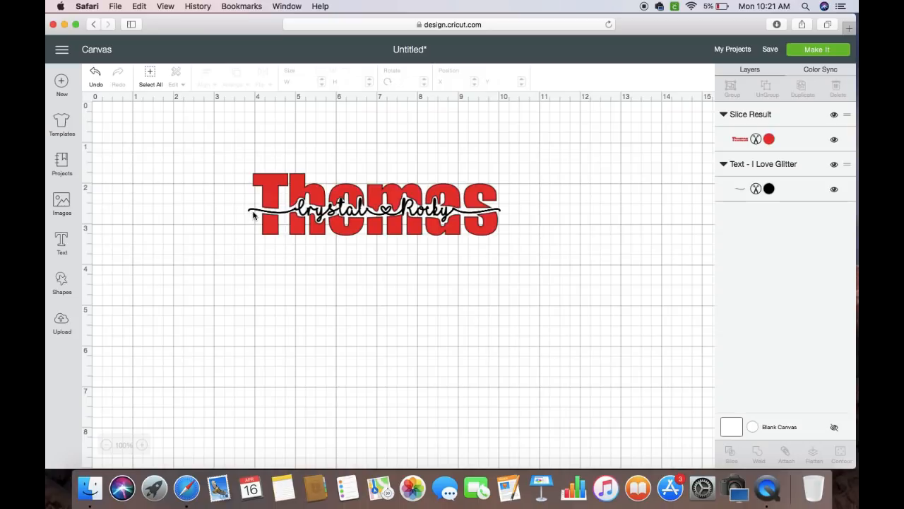
# Move the script text down below the sliced name and set the name's colour to black
pyautogui.moveTo(253, 213); pyautogui.dragTo(266, 335)
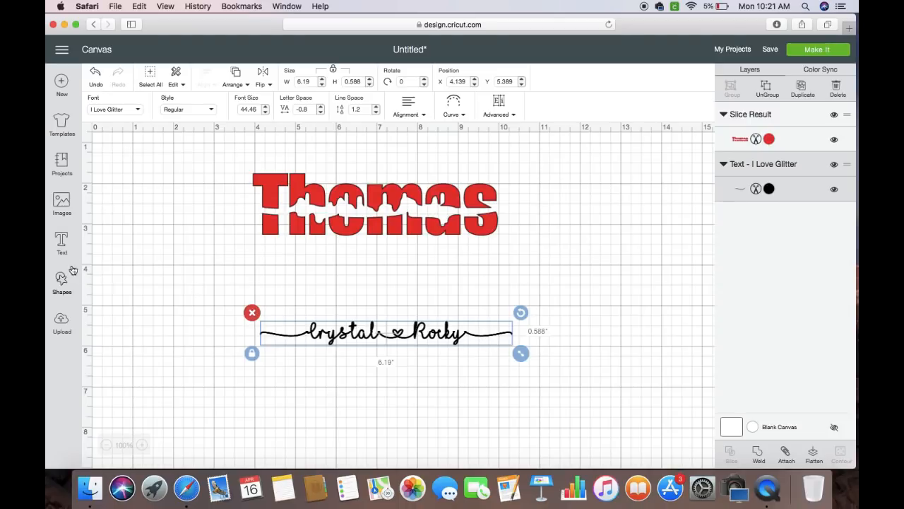
pyautogui.click(144, 294)
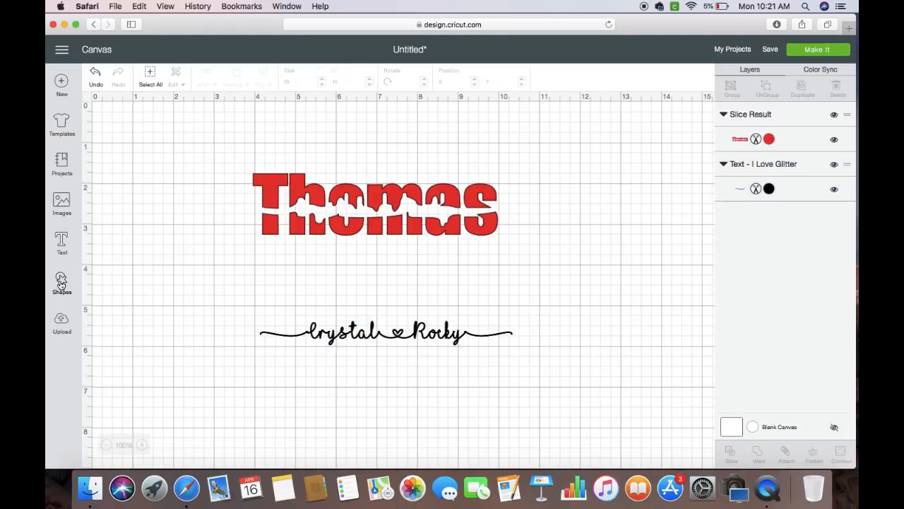
pyautogui.click(321, 190)
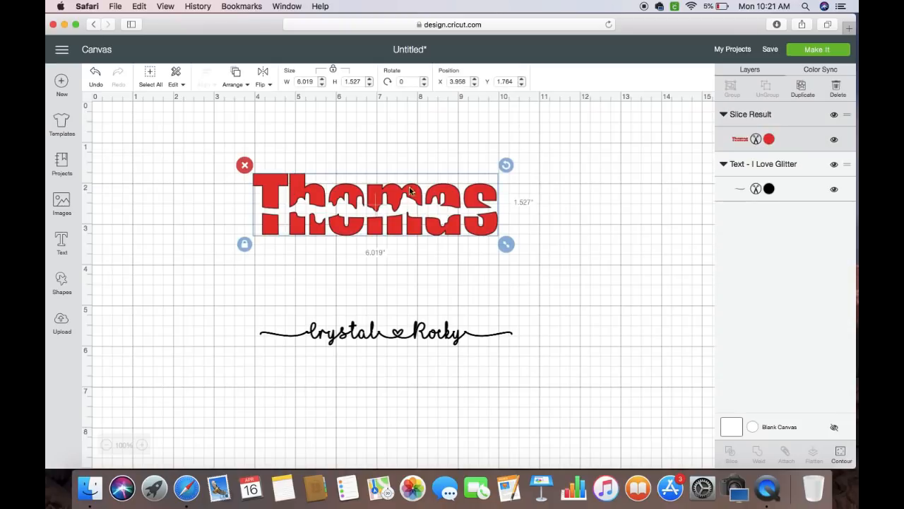
pyautogui.click(768, 139)
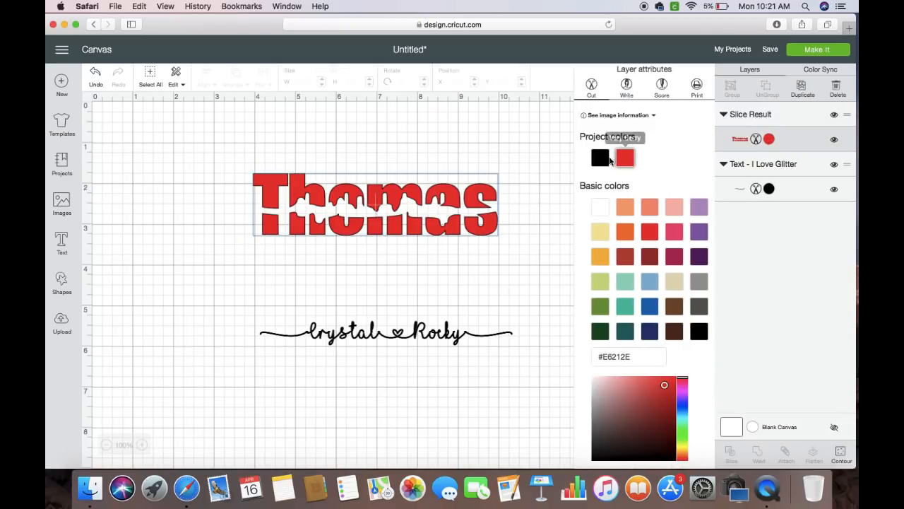
pyautogui.click(599, 158)
pyautogui.click(413, 306)
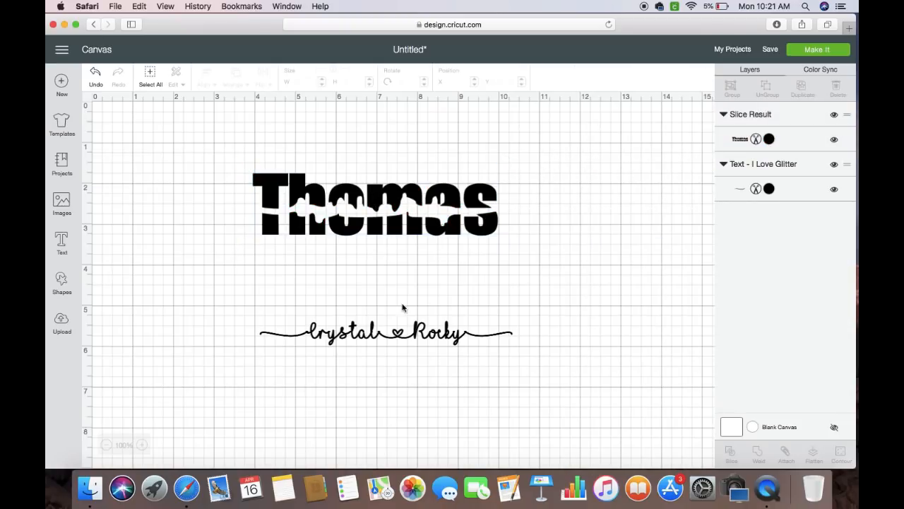
# Insert a square and move it over the beginning of the script text
pyautogui.click(366, 341)
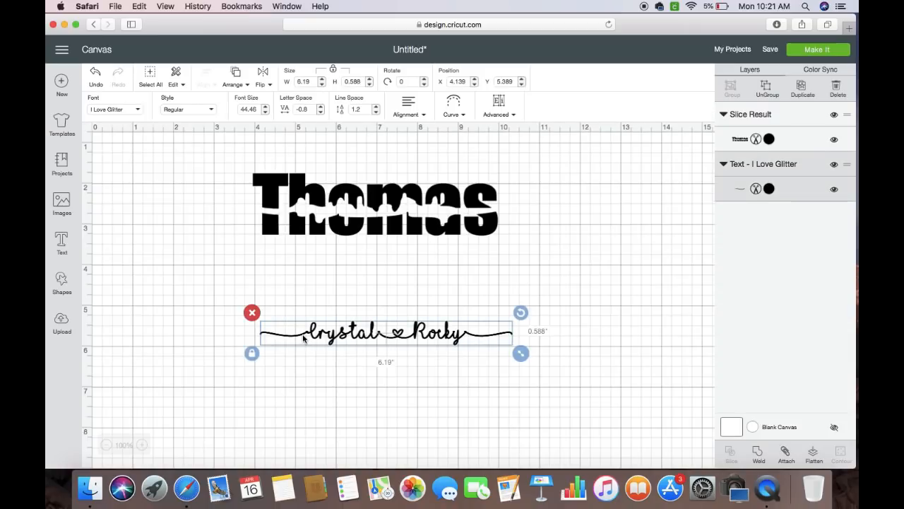
pyautogui.click(202, 290)
pyautogui.click(60, 281)
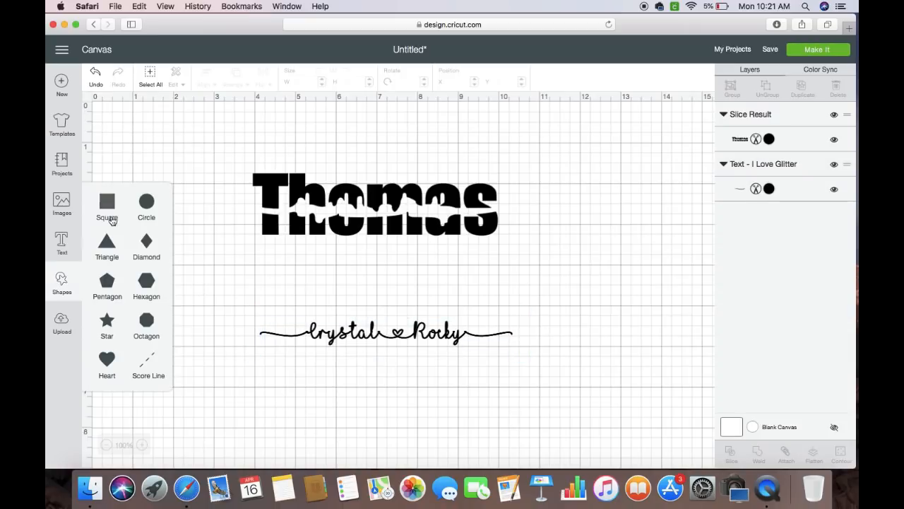
pyautogui.click(107, 204)
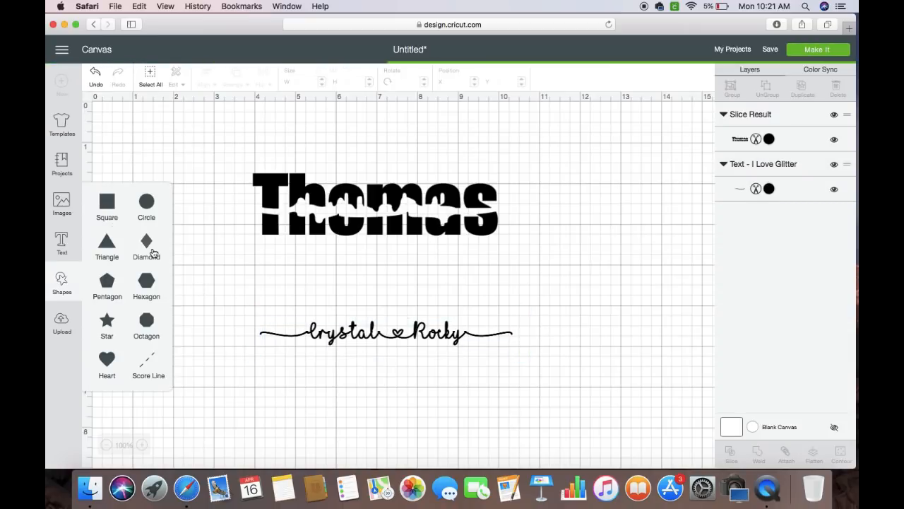
pyautogui.moveTo(247, 295); pyautogui.dragTo(267, 349)
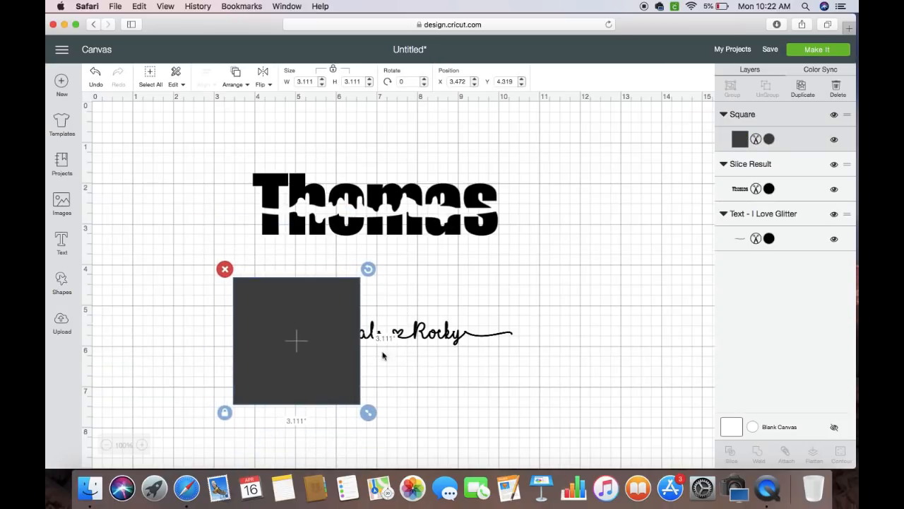
# Bring the script text in front of the square and shift it slightly left across it
pyautogui.click(426, 342)
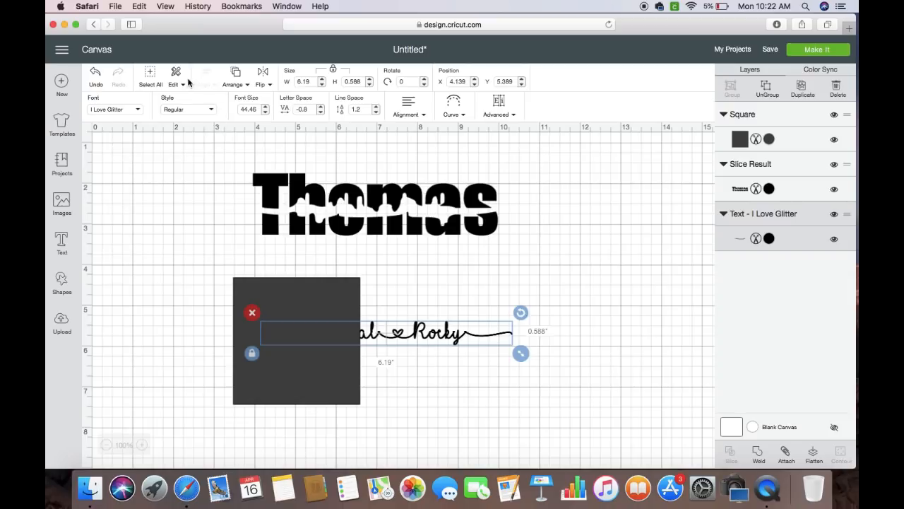
pyautogui.click(247, 81)
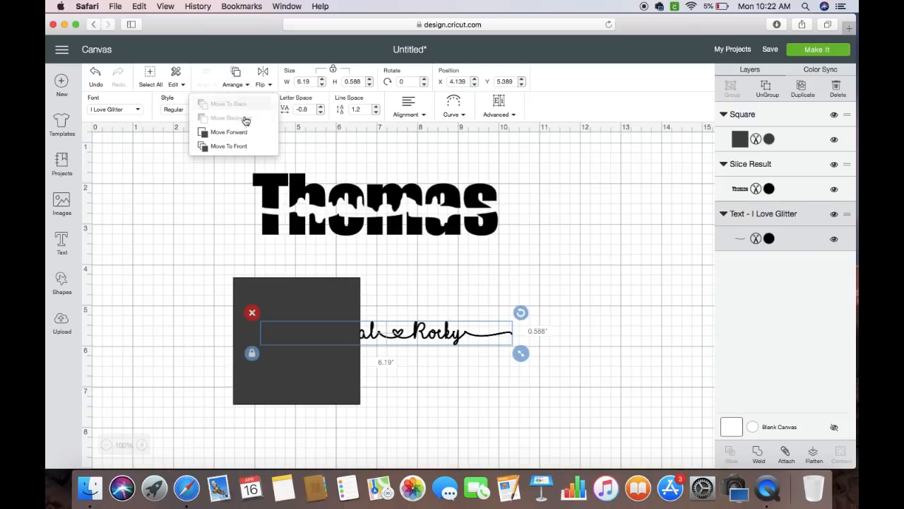
pyautogui.click(241, 145)
pyautogui.moveTo(400, 334); pyautogui.dragTo(382, 334)
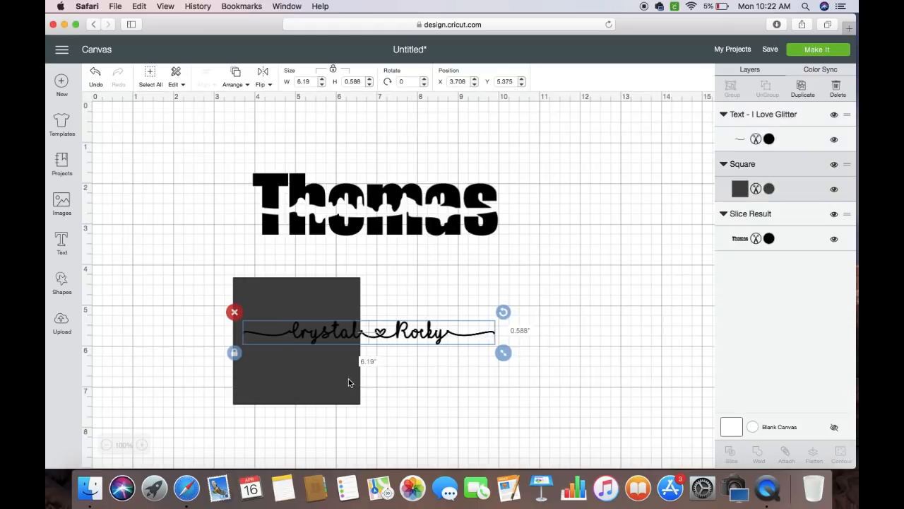
# Stretch the square to about 3.58 by 3.14 inches so it ends at the heart, and slice the script text with it
pyautogui.click(348, 382)
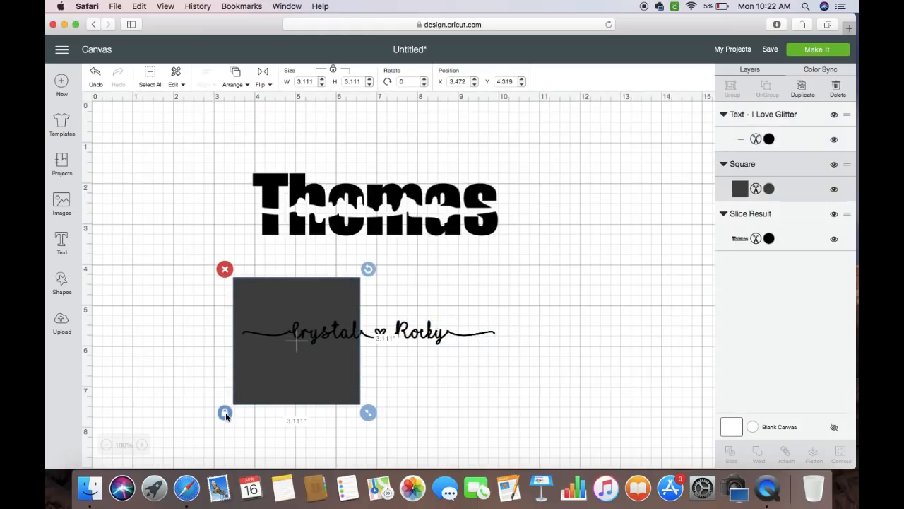
pyautogui.moveTo(369, 413); pyautogui.dragTo(387, 414)
pyautogui.click(146, 285)
pyautogui.moveTo(187, 251); pyautogui.dragTo(539, 450)
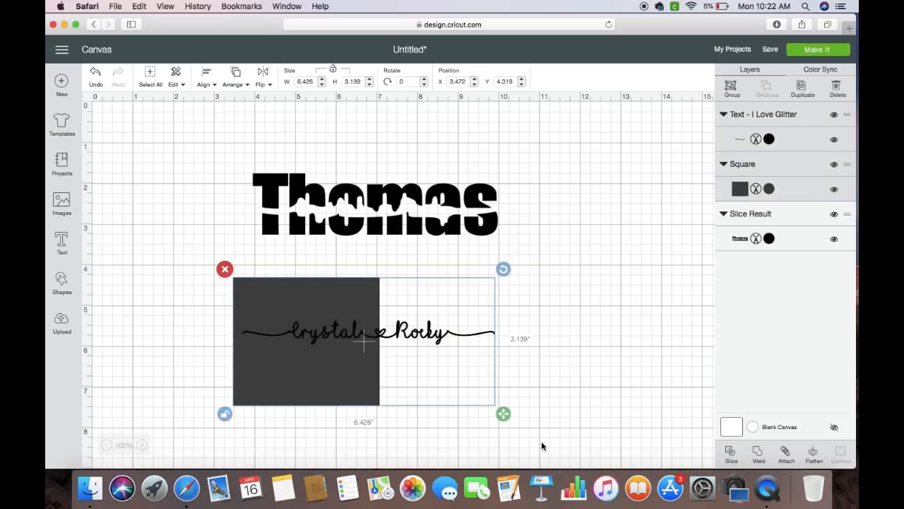
pyautogui.click(759, 452)
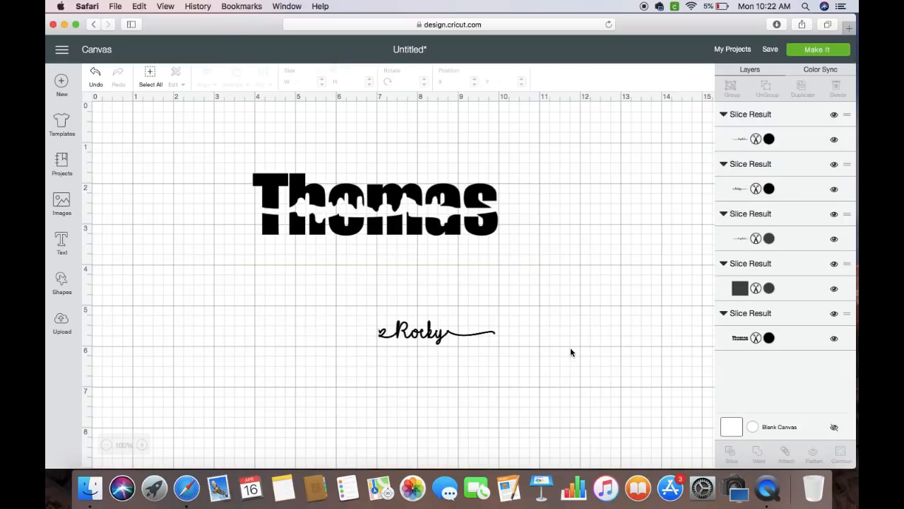
# Delete the leftover square and the duplicate black first half of the script, pulling the second half aside
pyautogui.click(329, 295)
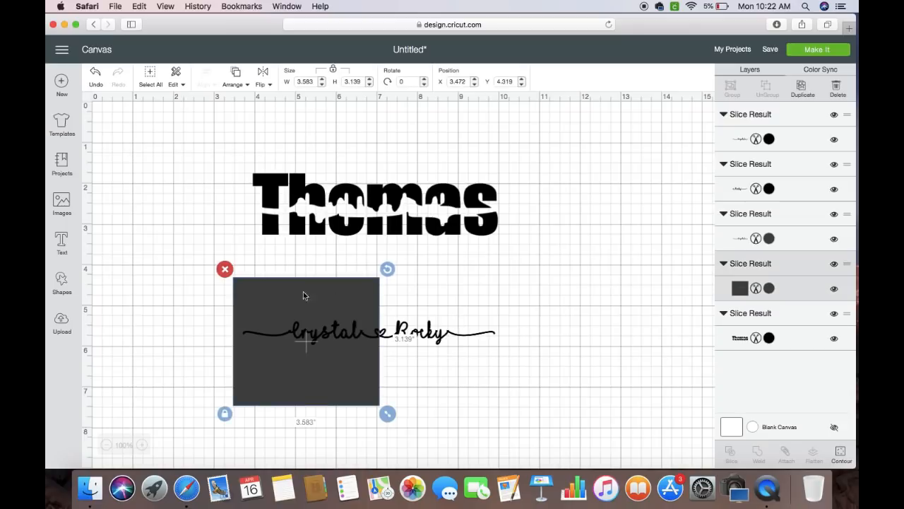
pyautogui.click(224, 269)
pyautogui.moveTo(399, 336); pyautogui.dragTo(433, 344)
pyautogui.moveTo(331, 340); pyautogui.dragTo(331, 364)
pyautogui.press('Delete')
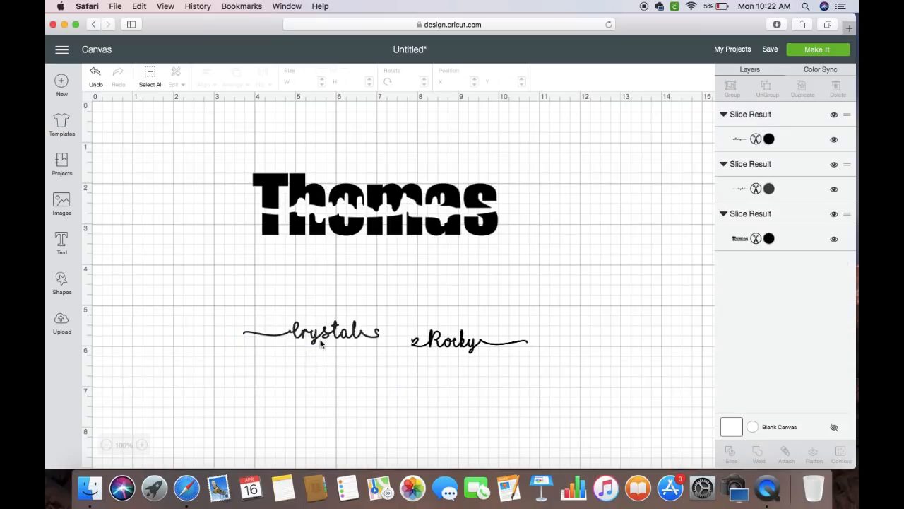
# Move the second script piece level with the first and set the first piece's colour to red #E6212E
pyautogui.moveTo(438, 344); pyautogui.dragTo(433, 331)
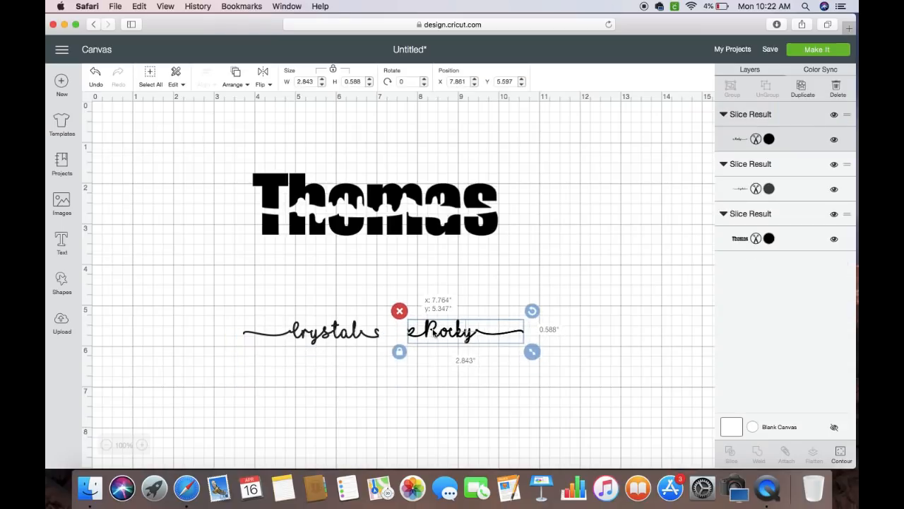
pyautogui.click(305, 325)
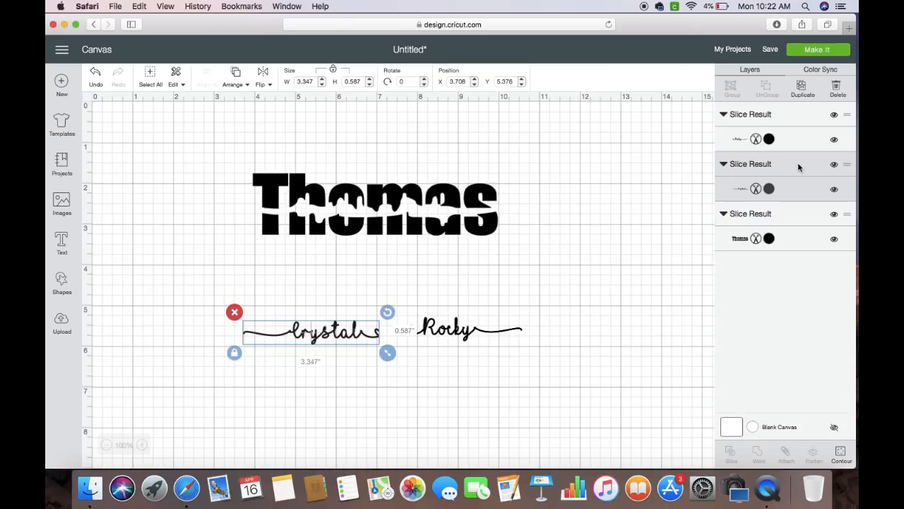
pyautogui.click(769, 189)
pyautogui.click(649, 235)
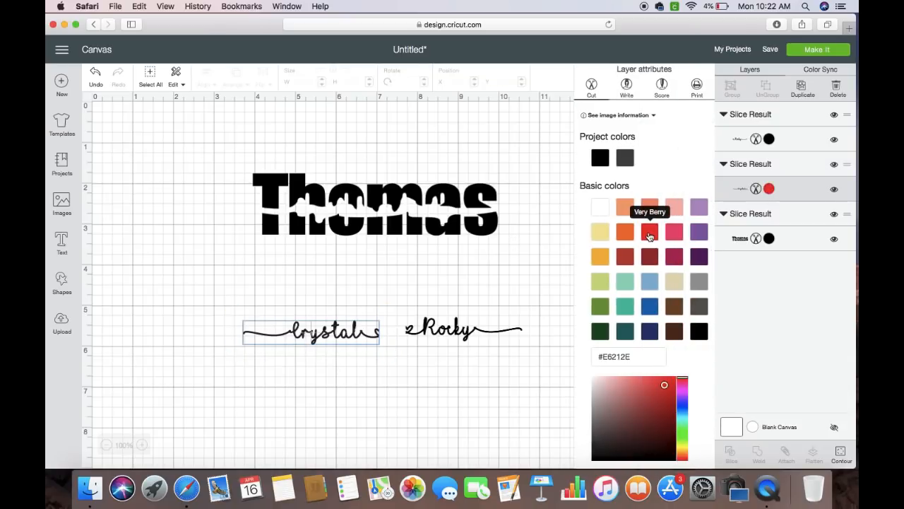
# Rejoin the two script pieces at the heart, move them up together below the sliced name, and open the cutting-mat preview
pyautogui.click(440, 336)
pyautogui.moveTo(446, 336); pyautogui.dragTo(420, 341)
pyautogui.moveTo(219, 310); pyautogui.dragTo(594, 352)
pyautogui.moveTo(424, 332); pyautogui.dragTo(450, 296)
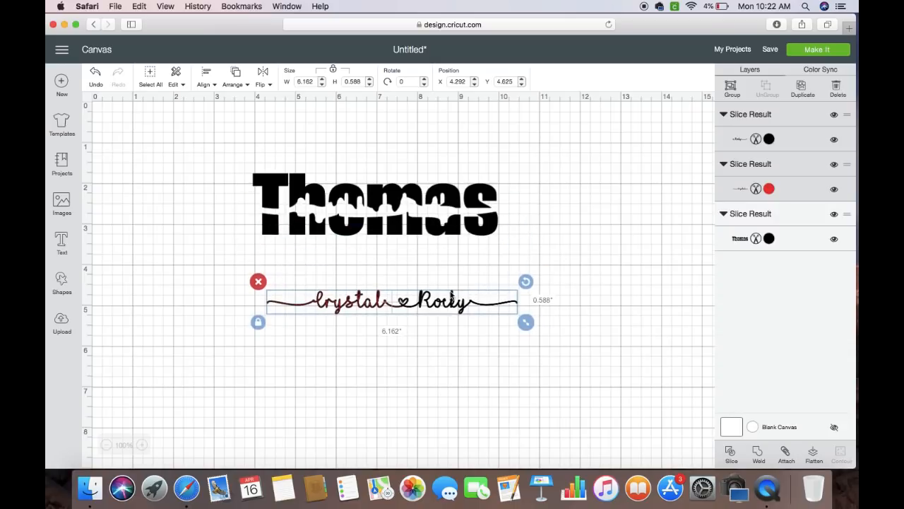
pyautogui.click(818, 53)
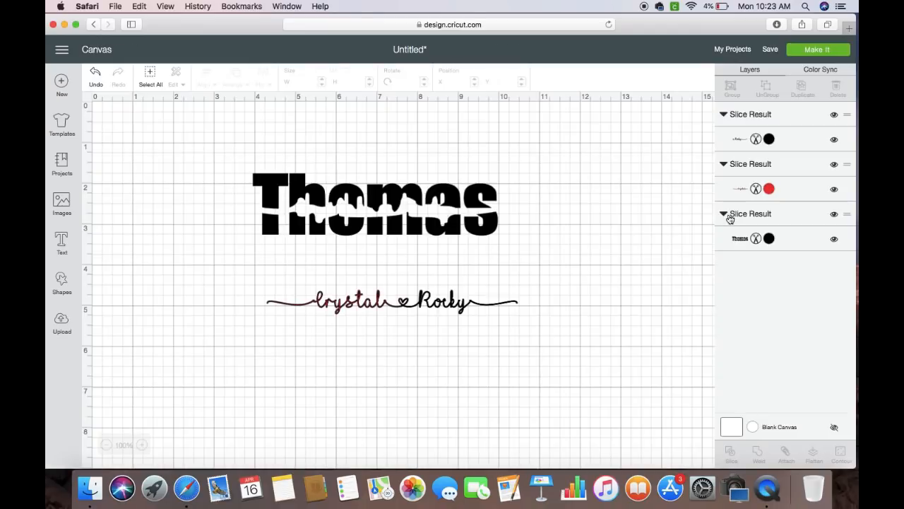
# Insert another square and place it over the first half of the sliced name
pyautogui.click(283, 221)
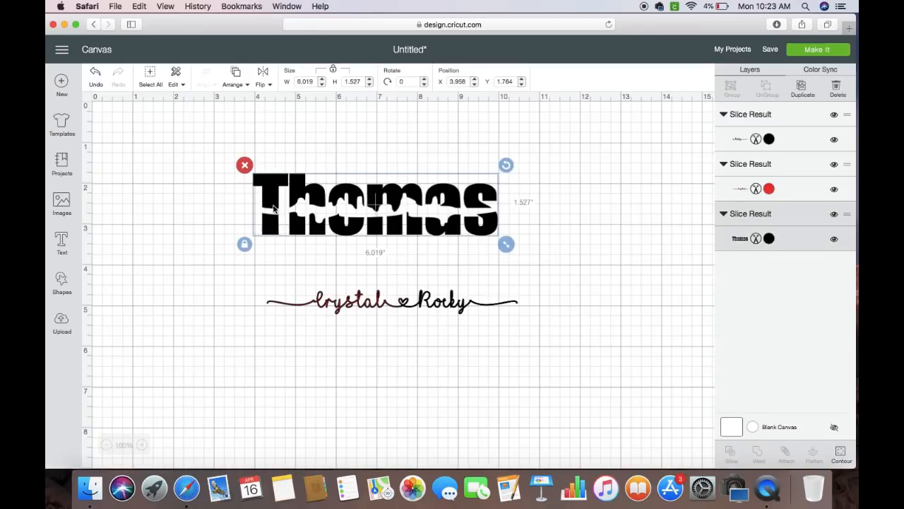
pyautogui.click(62, 283)
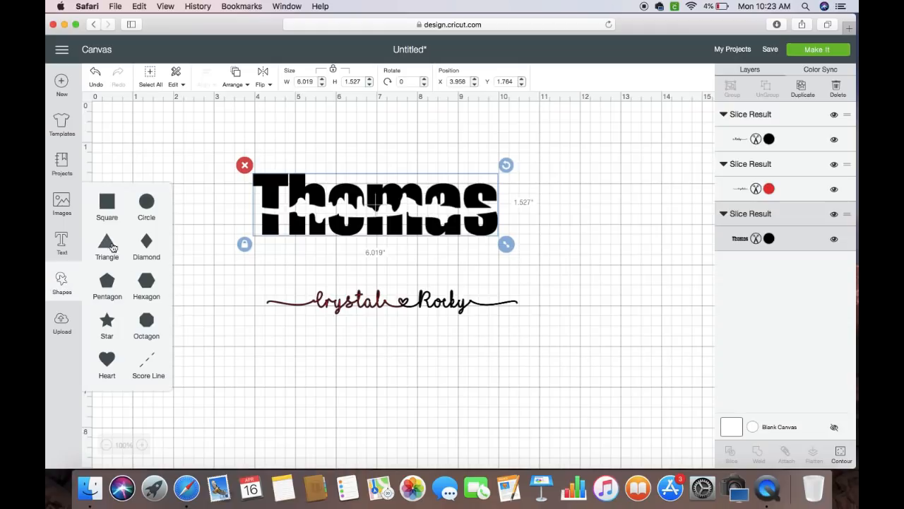
pyautogui.click(106, 204)
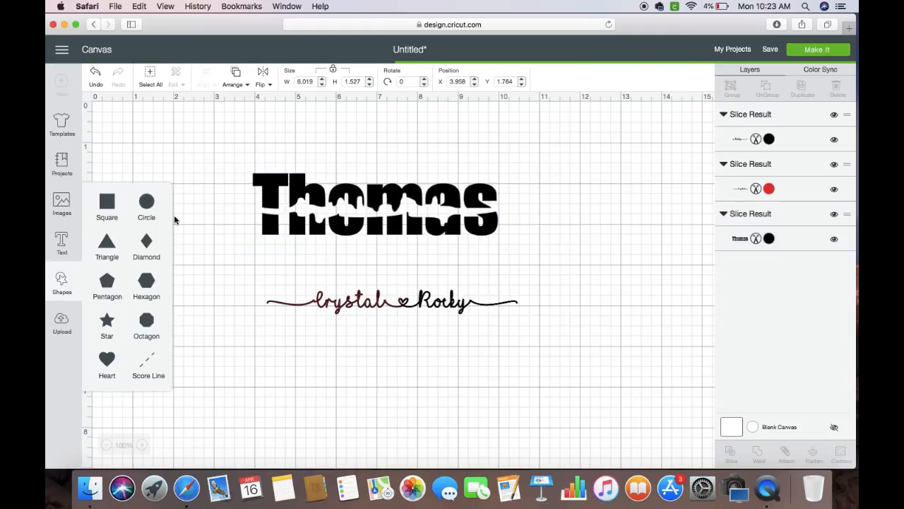
pyautogui.moveTo(259, 280); pyautogui.dragTo(262, 185)
# Bring the sliced name to the front, above the square
pyautogui.click(395, 200)
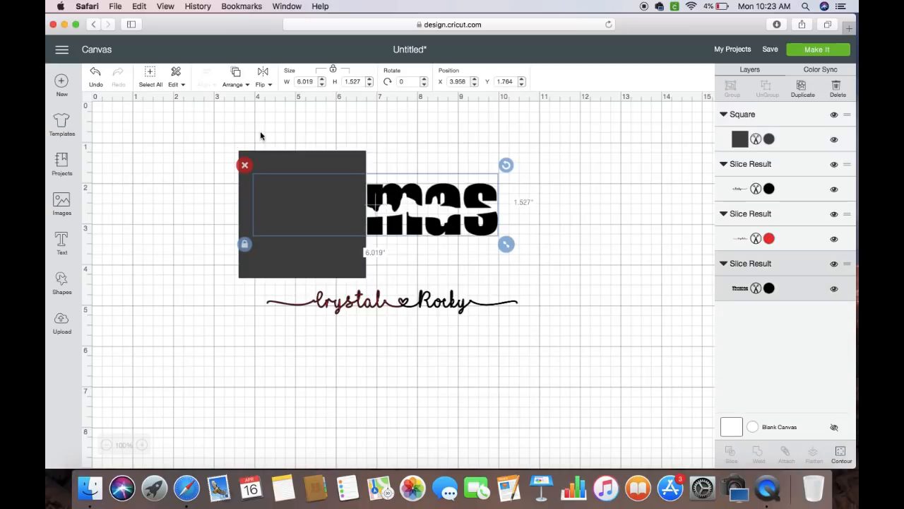
pyautogui.click(236, 84)
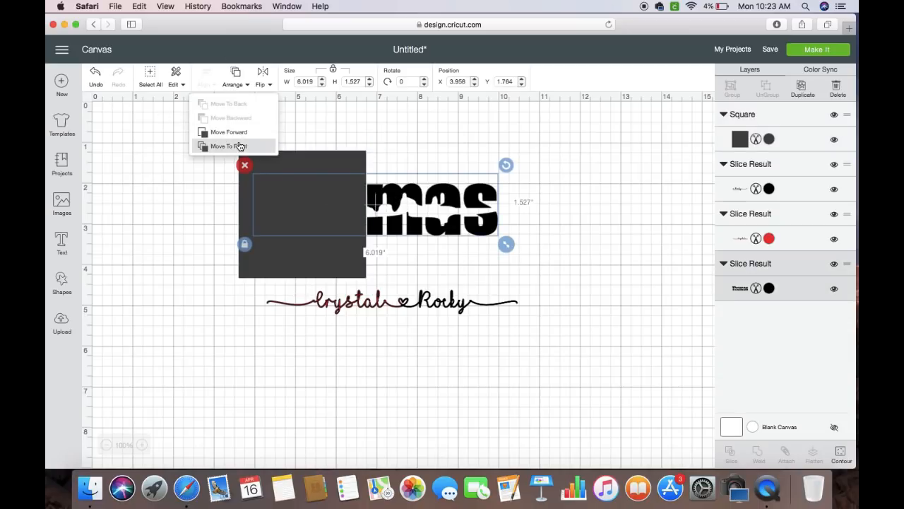
pyautogui.click(236, 131)
pyautogui.click(236, 84)
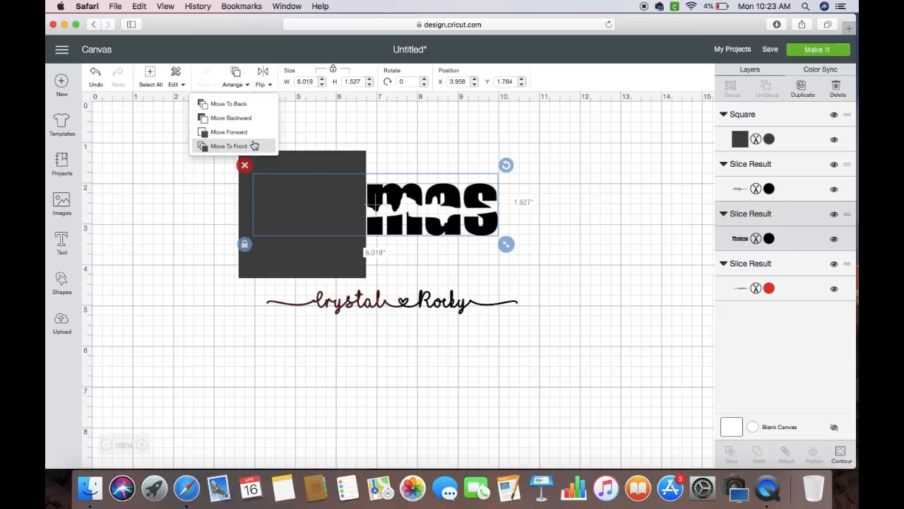
pyautogui.click(253, 145)
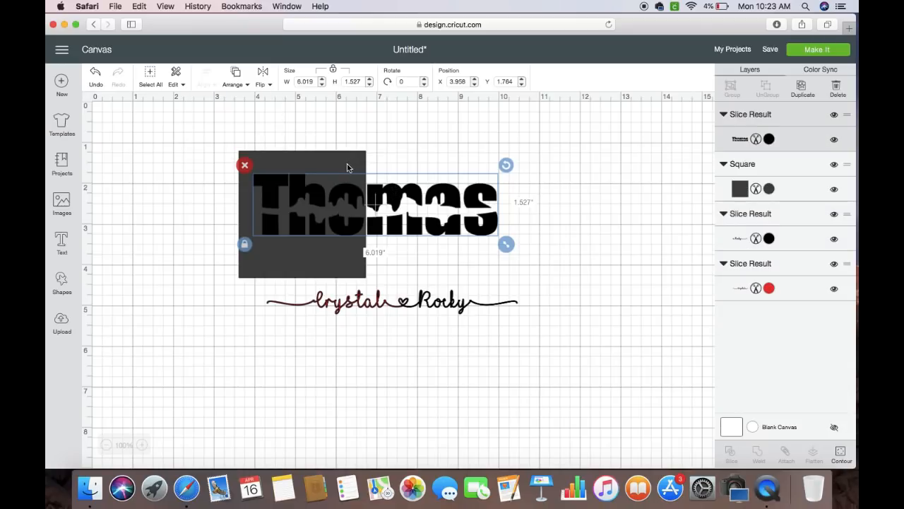
# Resize the square to about 3.64 by 2.85 inches so it ends mid-name, and slice the bold name with it
pyautogui.click(347, 167)
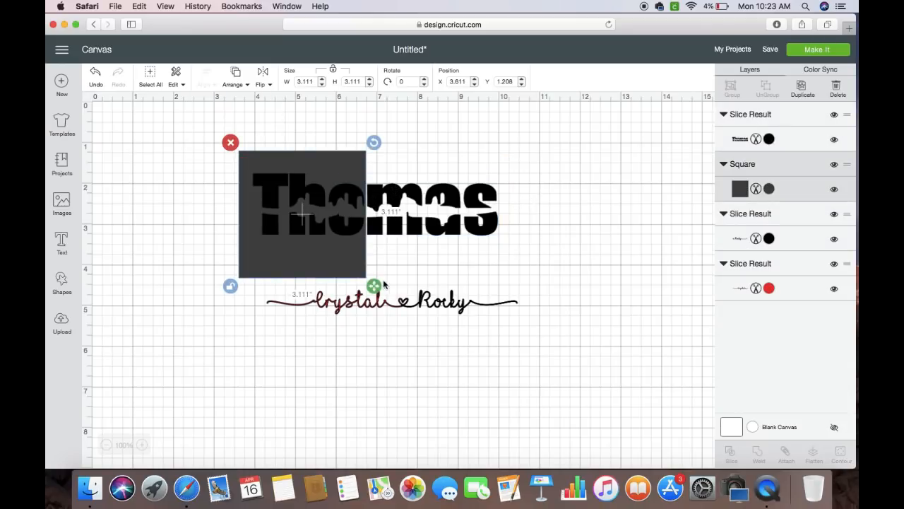
pyautogui.moveTo(373, 286); pyautogui.dragTo(400, 276)
pyautogui.moveTo(397, 274); pyautogui.dragTo(395, 275)
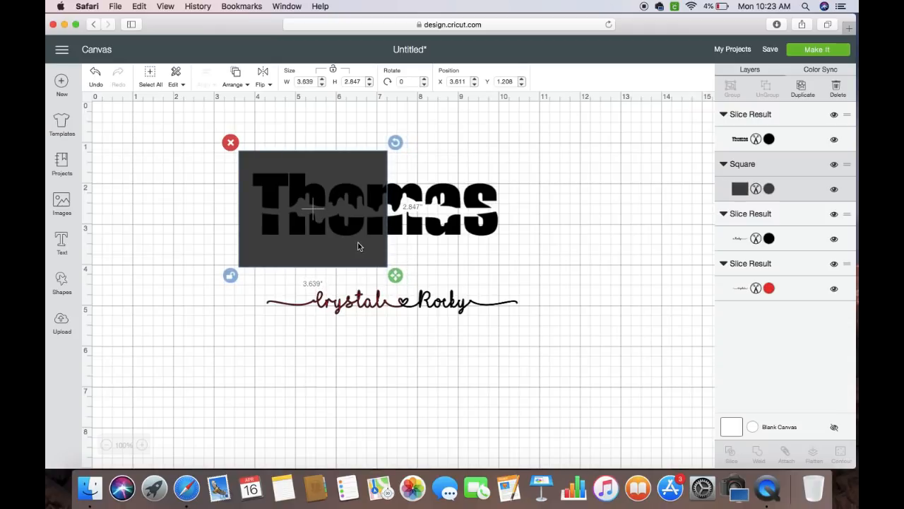
pyautogui.moveTo(187, 147); pyautogui.dragTo(557, 264)
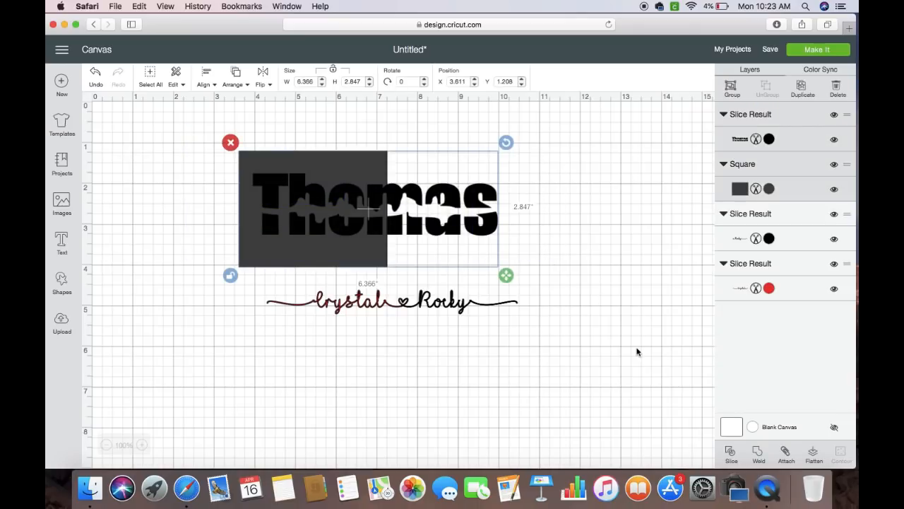
pyautogui.click(730, 452)
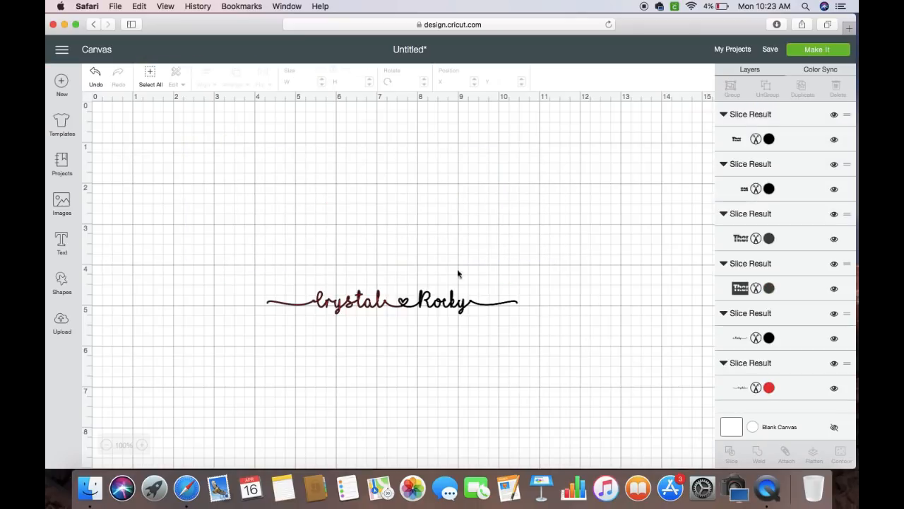
# Delete the leftover square and the duplicate black first half of the bold name
pyautogui.click(341, 171)
pyautogui.press('Delete')
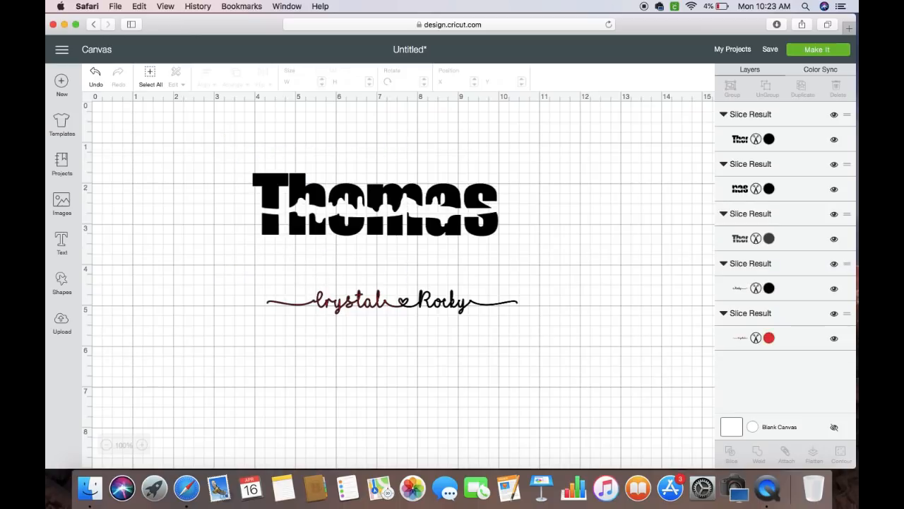
pyautogui.click(271, 182)
pyautogui.press('Delete')
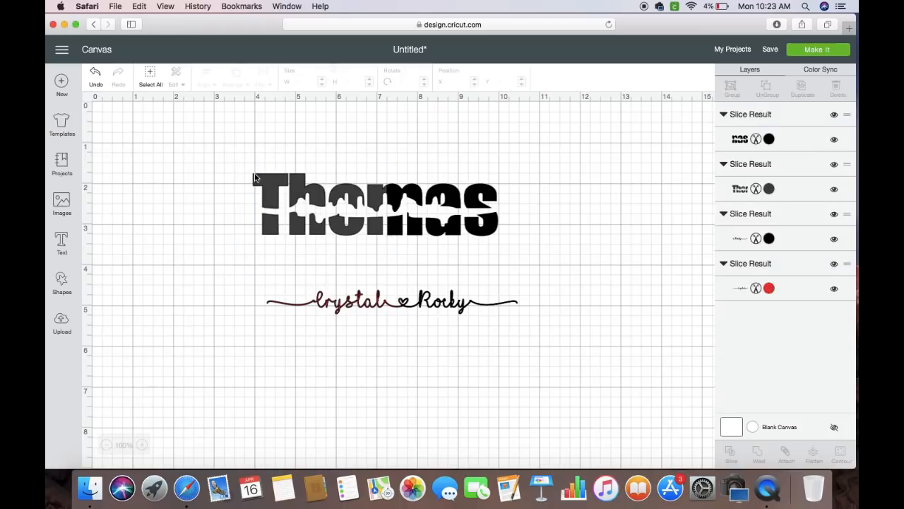
# Set the colour of the bold name's first half to orange #ED7122
pyautogui.click(263, 187)
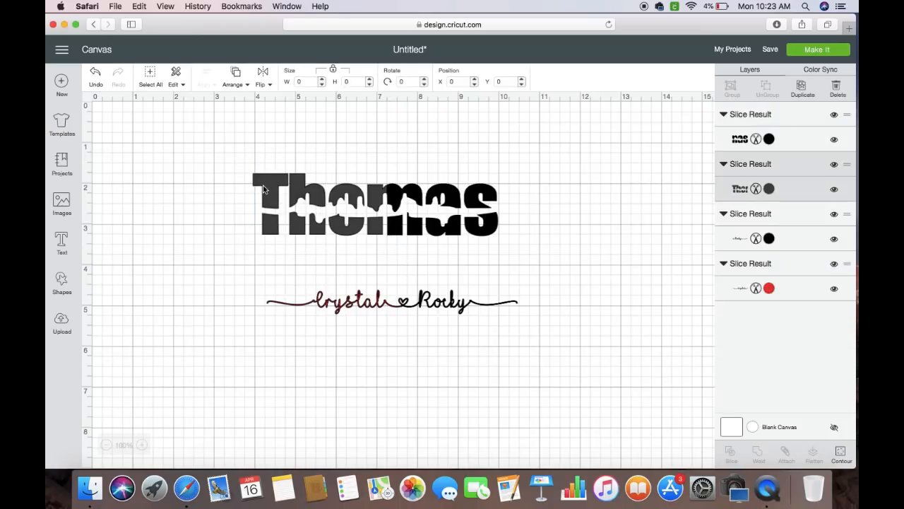
pyautogui.click(769, 189)
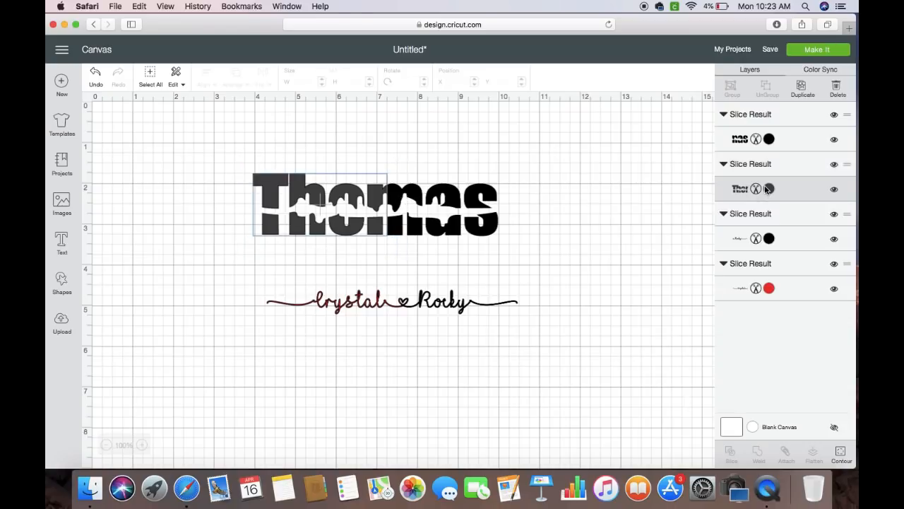
pyautogui.click(625, 241)
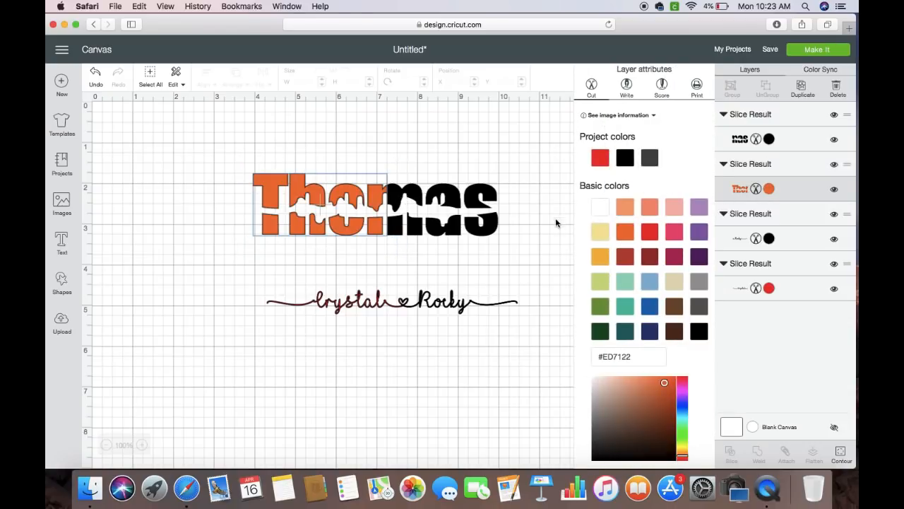
pyautogui.click(517, 219)
# Move both script pieces into the gap across the two-colour bold name, meeting at the heart
pyautogui.moveTo(322, 304); pyautogui.dragTo(301, 216)
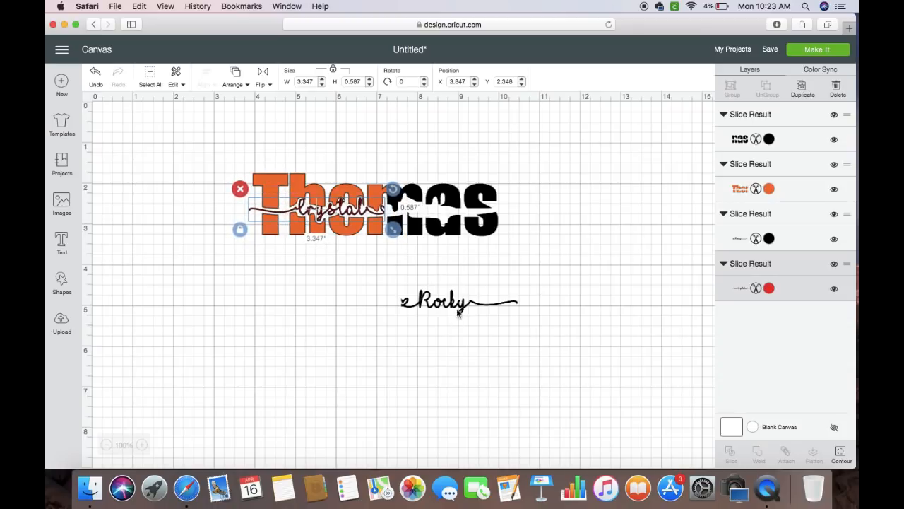
pyautogui.moveTo(447, 304); pyautogui.dragTo(428, 211)
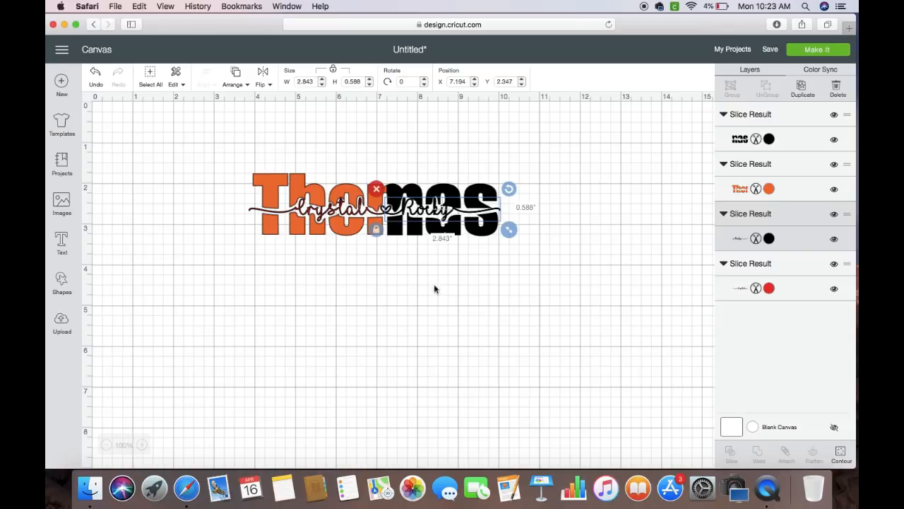
pyautogui.click(436, 357)
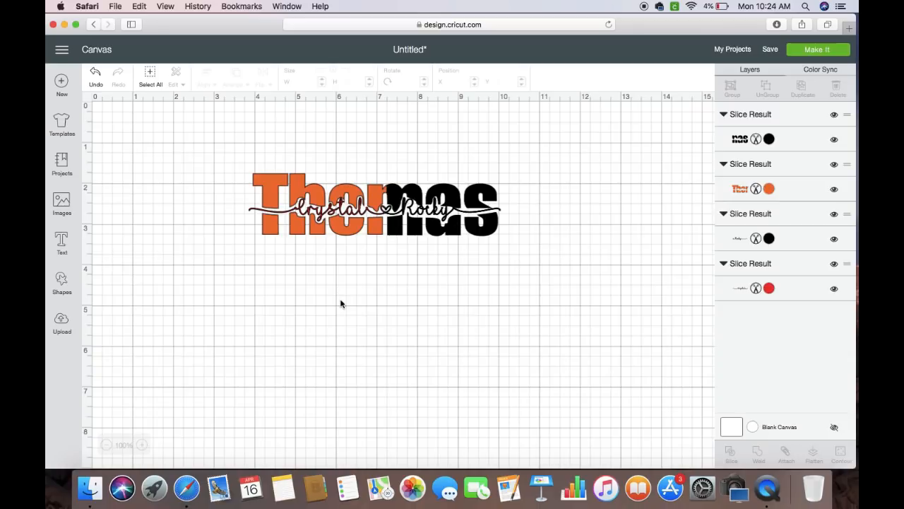
pyautogui.moveTo(186, 139); pyautogui.dragTo(535, 278)
pyautogui.click(431, 333)
# Undo the half-and-half colour edits and slices back to the black sliced name with the whole script text across it
pyautogui.click(94, 80)
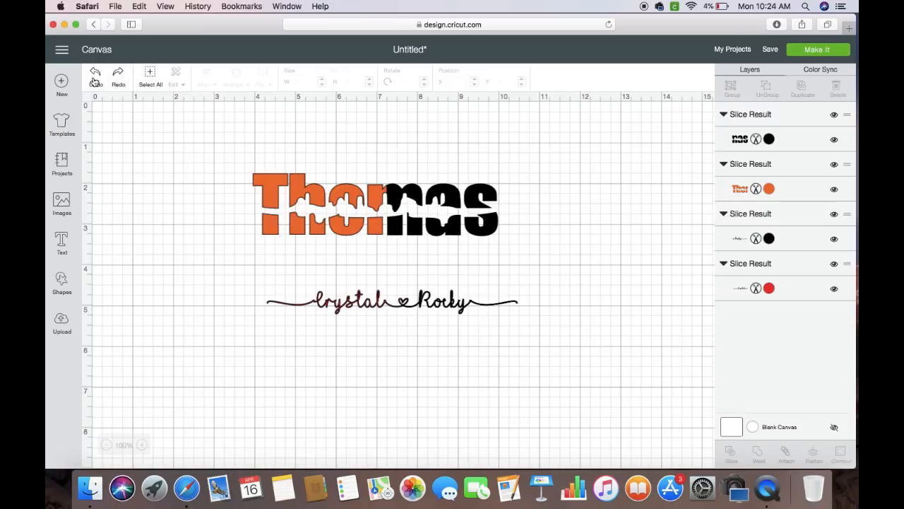
pyautogui.click(95, 79)
pyautogui.click(95, 80)
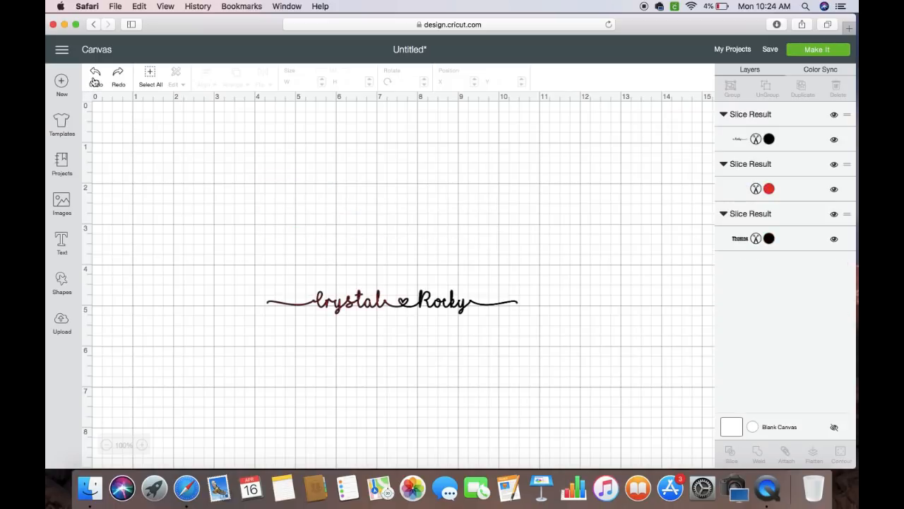
pyautogui.click(95, 79)
pyautogui.click(95, 79)
pyautogui.click(95, 79)
pyautogui.click(95, 81)
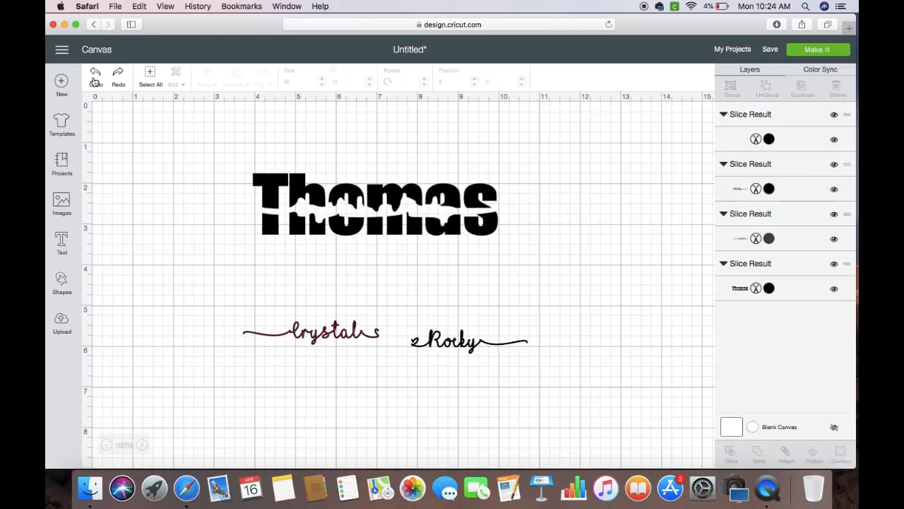
pyautogui.click(95, 81)
pyautogui.click(95, 81)
pyautogui.click(95, 81)
pyautogui.click(95, 81)
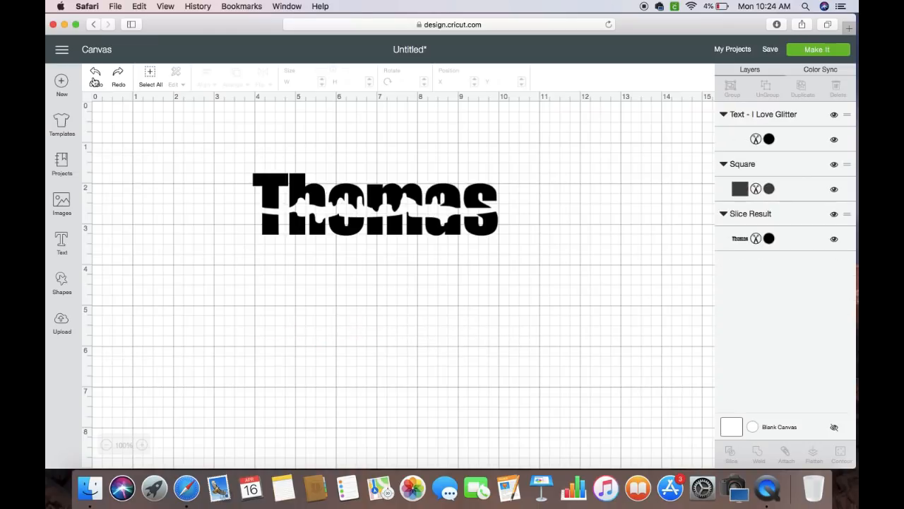
pyautogui.click(95, 81)
pyautogui.click(95, 81)
pyautogui.click(95, 82)
pyautogui.click(95, 81)
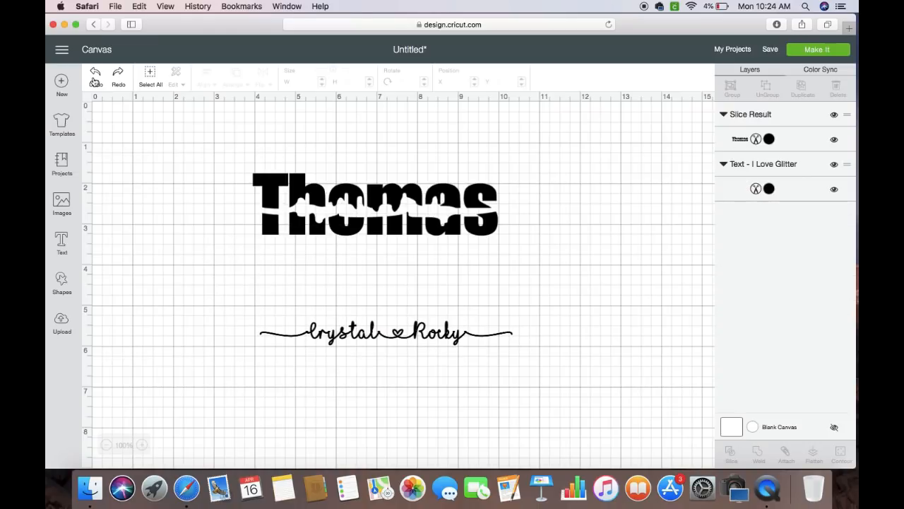
pyautogui.click(95, 81)
pyautogui.click(94, 81)
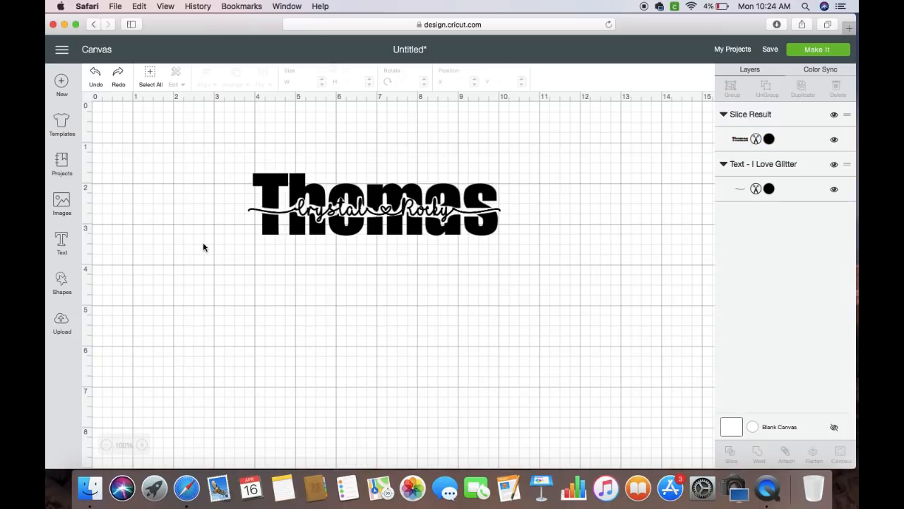
# Add the bold name again as new text in the Impact font, placed below the design at about X 3.1, Y 5.4 inches
pyautogui.click(63, 240)
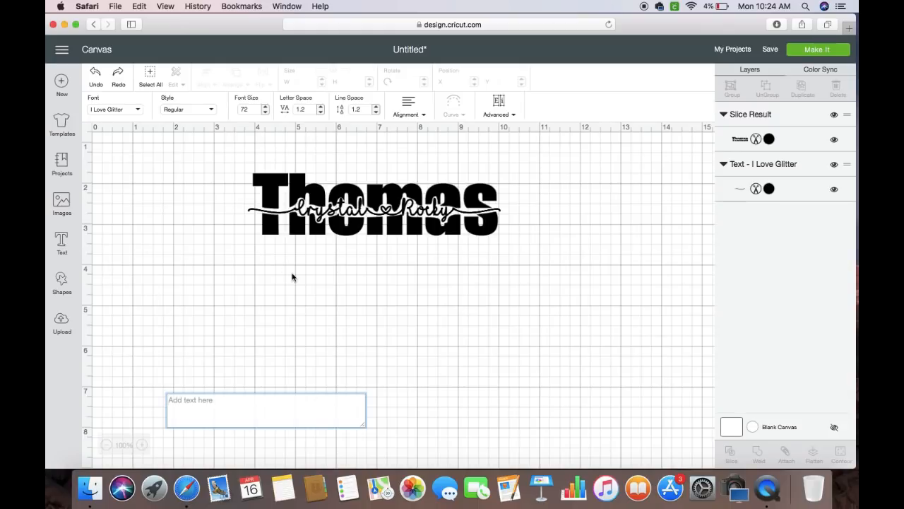
pyautogui.click(139, 111)
pyautogui.click(503, 82)
pyautogui.write('imp')
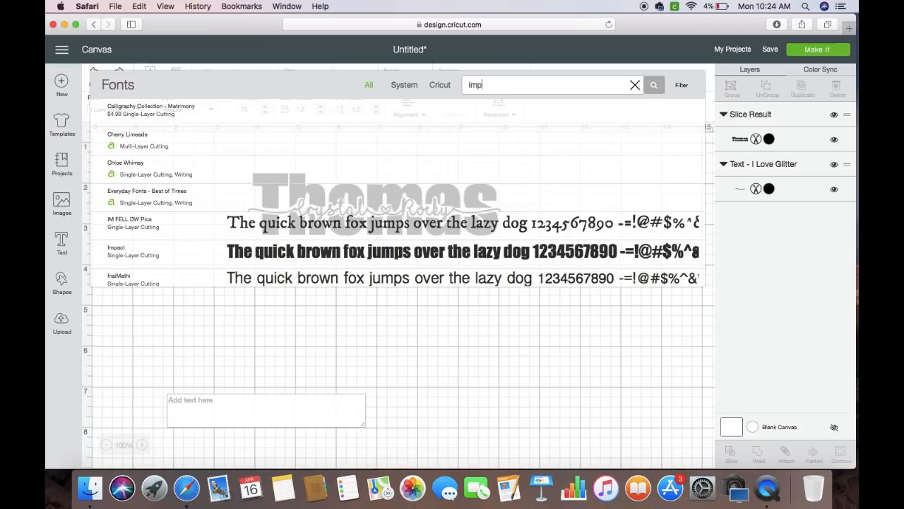
pyautogui.click(450, 119)
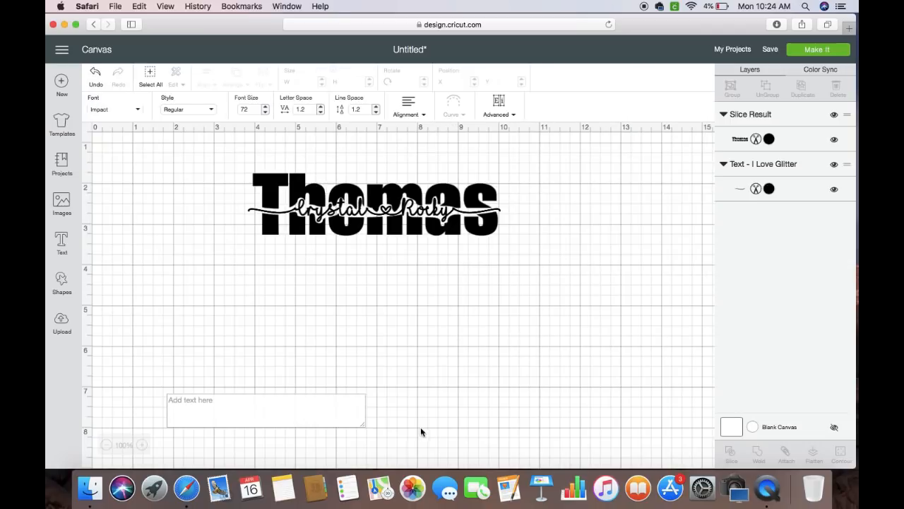
pyautogui.click(257, 412)
pyautogui.write('Thoma')
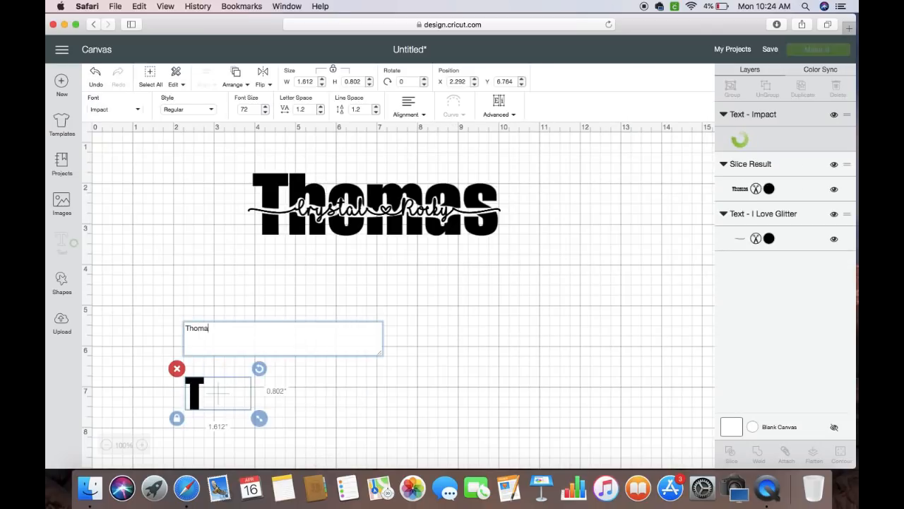
pyautogui.write('s')
pyautogui.moveTo(272, 408); pyautogui.dragTo(305, 351)
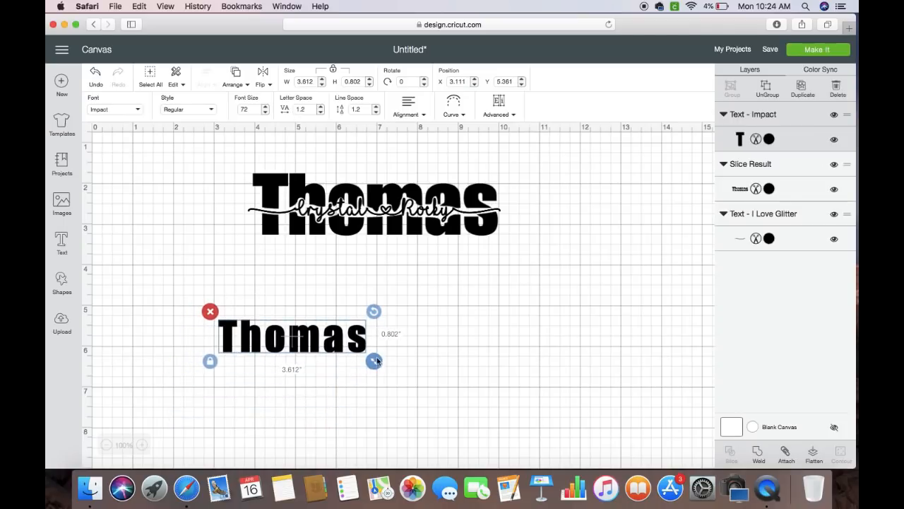
# Separate the sliced name and the script text above the new name, and enlarge the new name to about 6.0 by 1.33 inches
pyautogui.moveTo(299, 211); pyautogui.dragTo(296, 150)
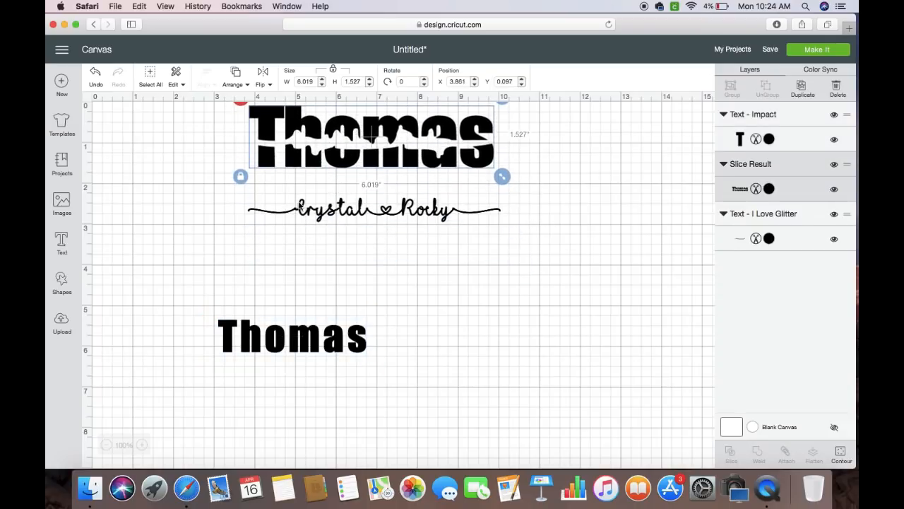
pyautogui.moveTo(300, 207); pyautogui.dragTo(391, 247)
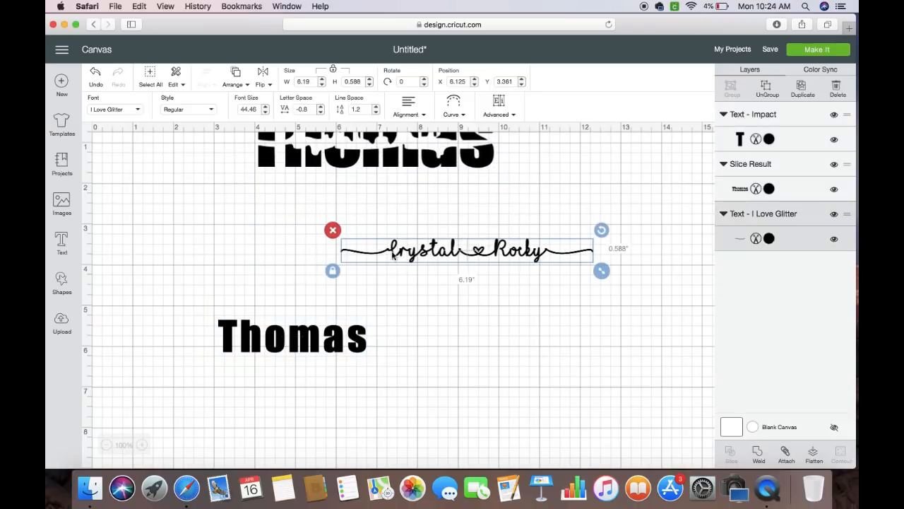
pyautogui.click(309, 346)
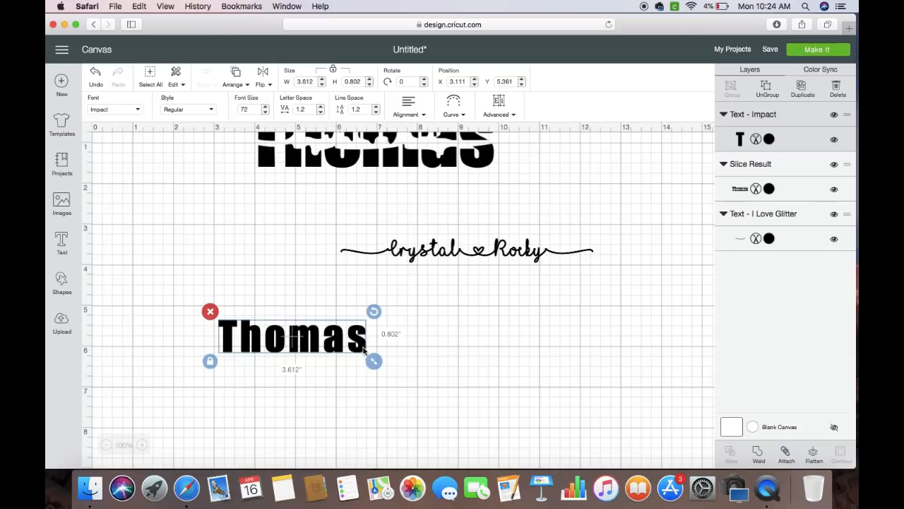
pyautogui.moveTo(373, 361); pyautogui.dragTo(471, 397)
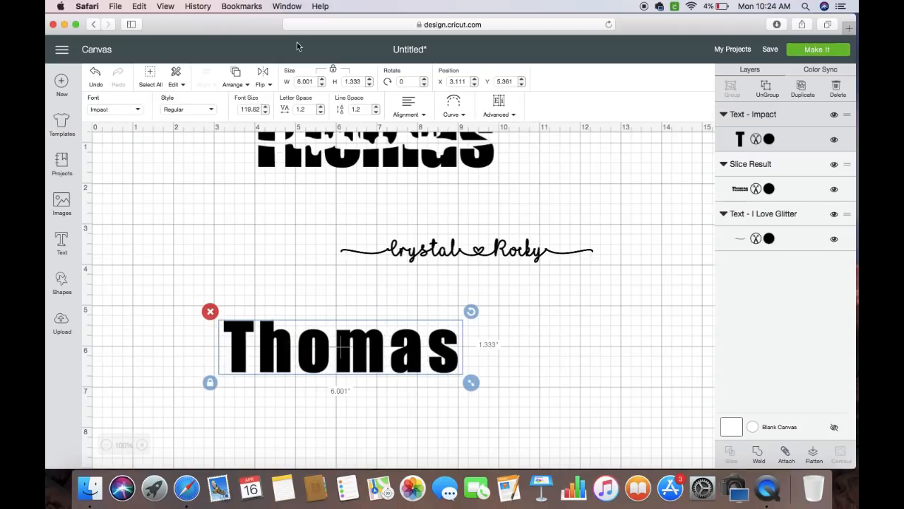
# Set the letter space of the new bold name to 0.2
pyautogui.click(321, 111)
pyautogui.click(321, 112)
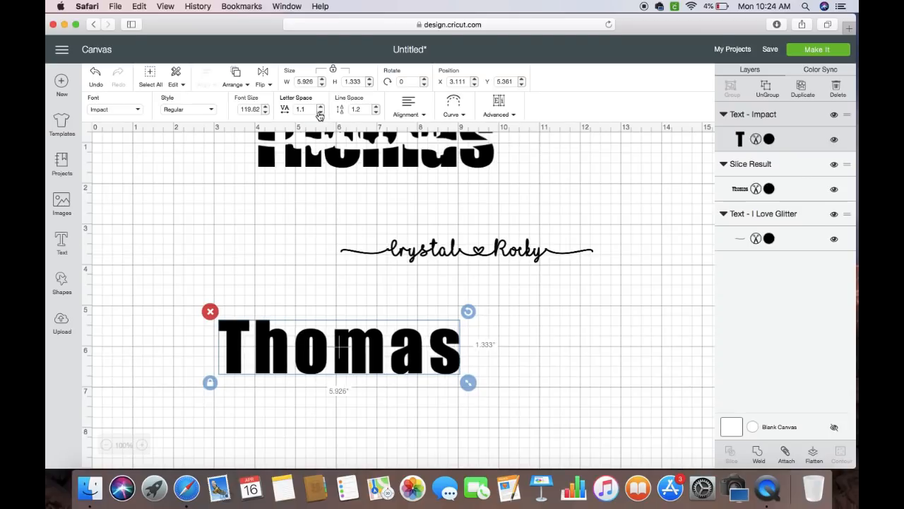
pyautogui.click(321, 112)
pyautogui.click(321, 111)
pyautogui.click(320, 112)
pyautogui.click(320, 113)
pyautogui.click(320, 113)
pyautogui.click(320, 112)
pyautogui.click(320, 112)
pyautogui.click(320, 112)
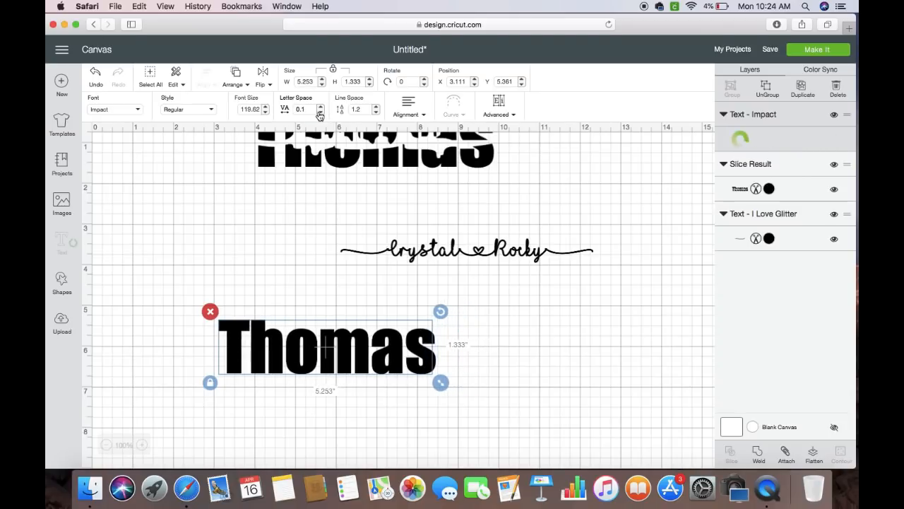
pyautogui.click(321, 112)
pyautogui.click(320, 113)
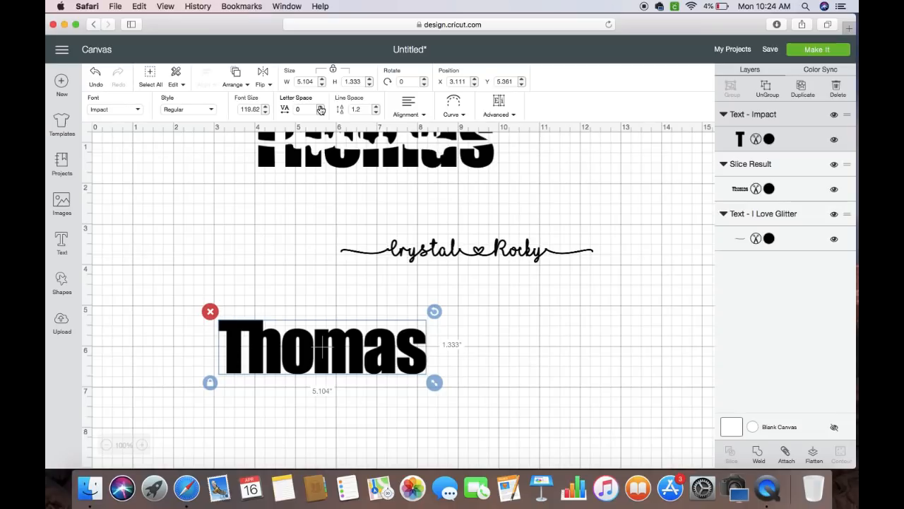
pyautogui.click(321, 108)
pyautogui.click(321, 108)
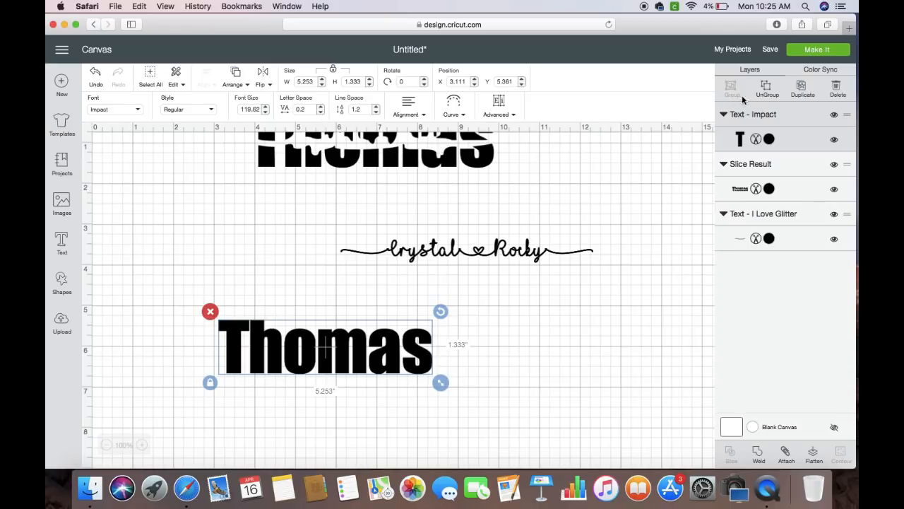
# Ungroup the new bold name to letters and nudge the later letters closer together, narrowing the name to about 5.14 inches
pyautogui.click(509, 115)
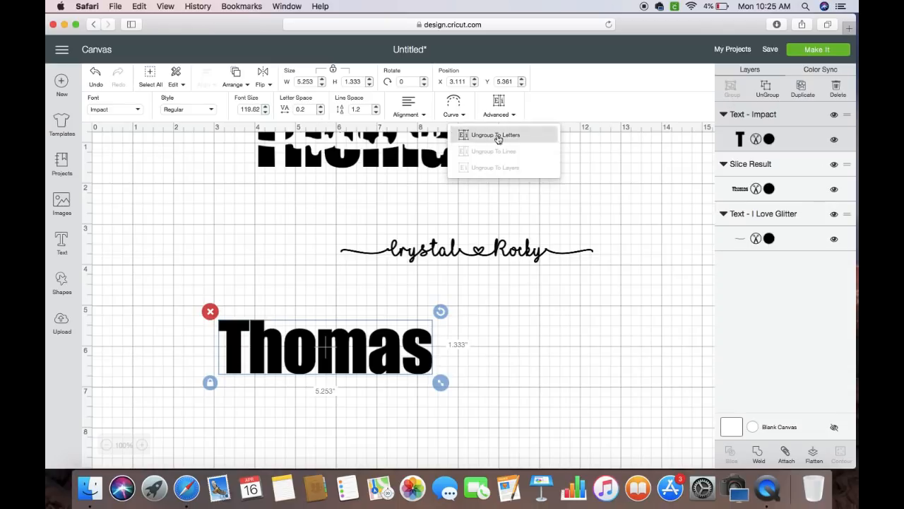
pyautogui.click(506, 134)
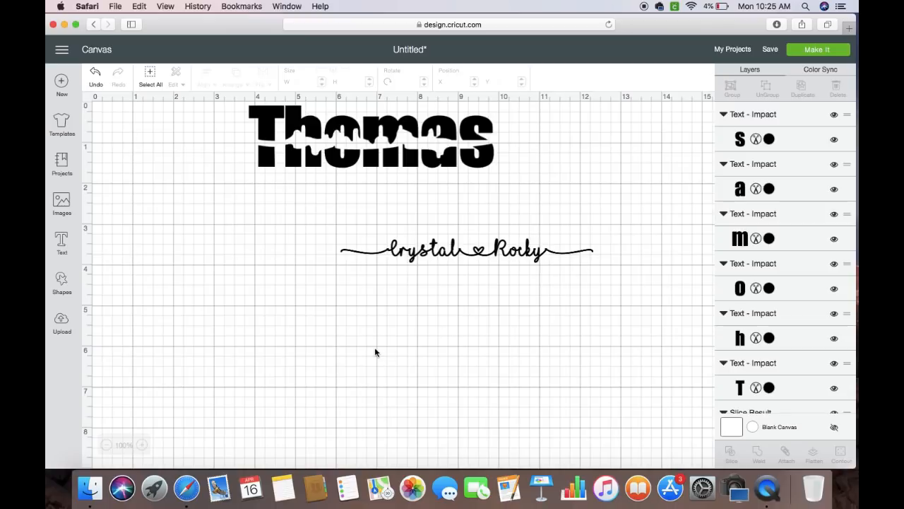
pyautogui.click(305, 360)
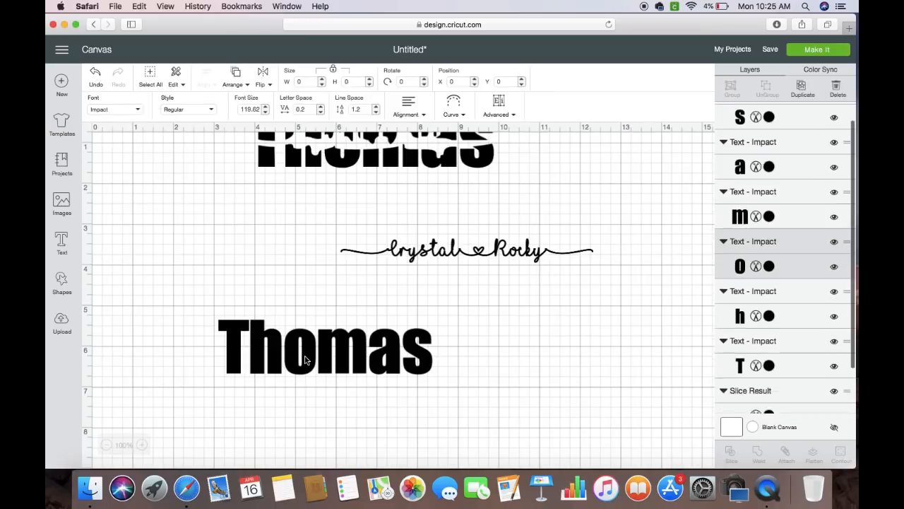
pyautogui.click(359, 364)
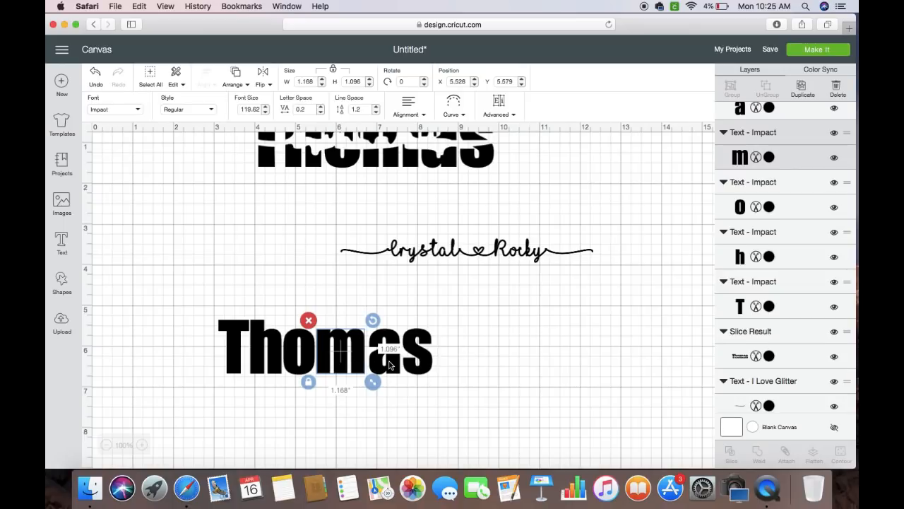
pyautogui.click(389, 364)
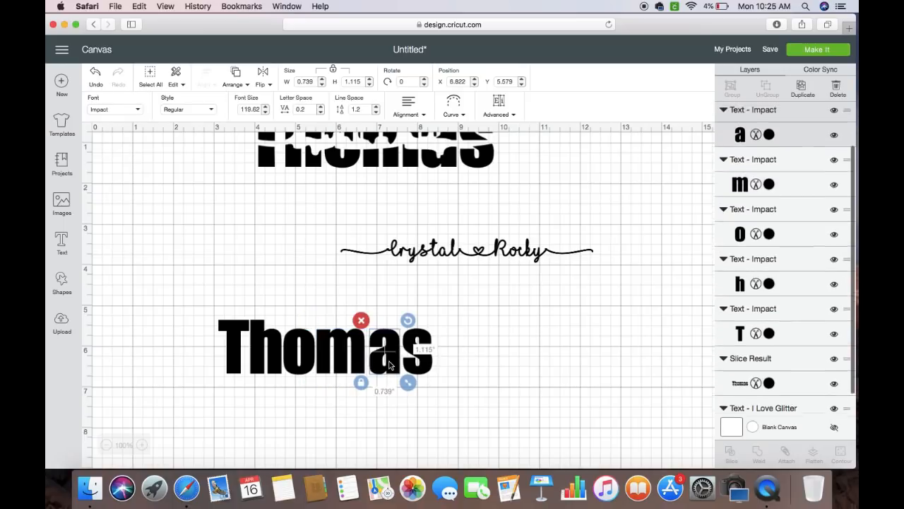
pyautogui.click(426, 371)
pyautogui.click(214, 325)
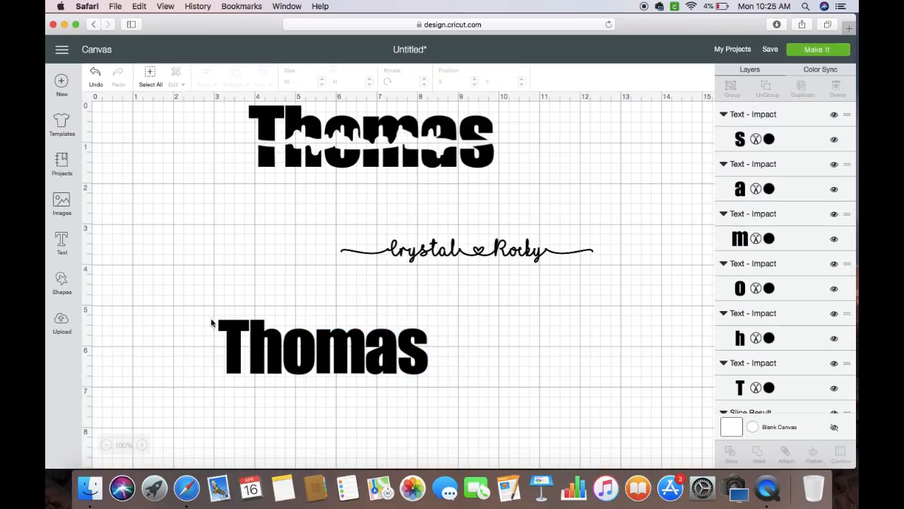
# Group all the letters of the new bold name and move the group slightly upward
pyautogui.moveTo(206, 298); pyautogui.dragTo(431, 385)
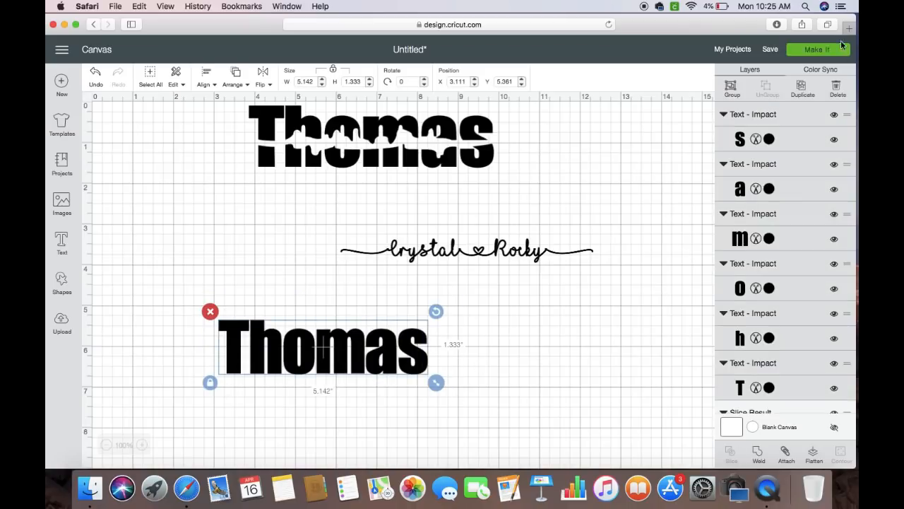
pyautogui.click(732, 90)
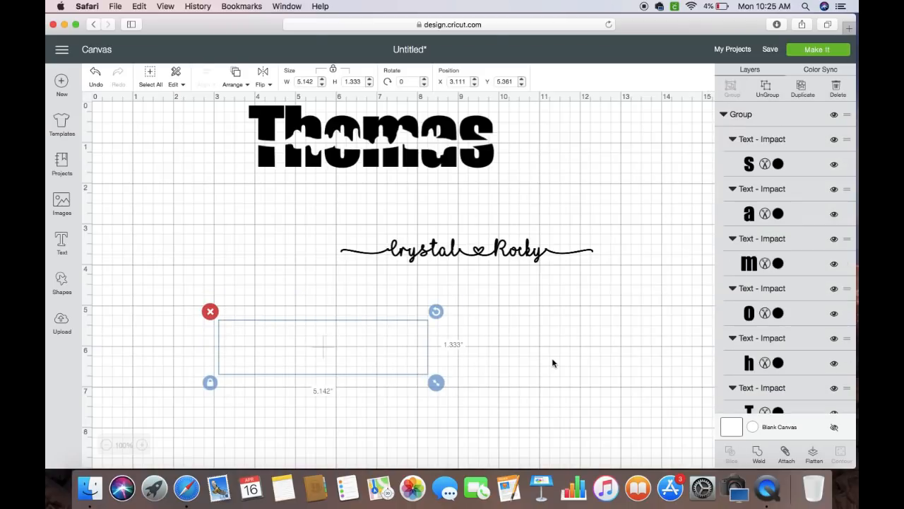
pyautogui.moveTo(321, 356)
pyautogui.mouseDown()
pyautogui.moveTo(317, 335)
pyautogui.moveTo(321, 350)
pyautogui.mouseUp()
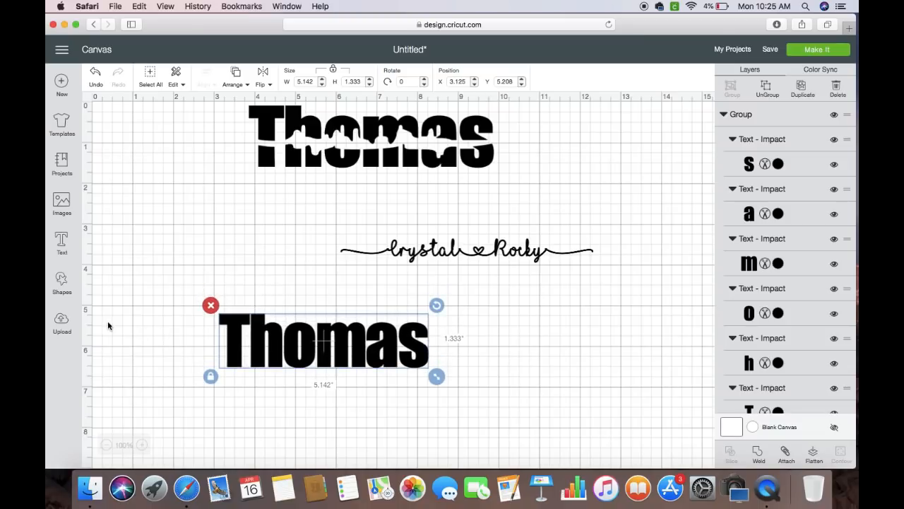
# Insert the uploaded framed script silhouette and place it beside the new bold name, below the script text
pyautogui.click(61, 319)
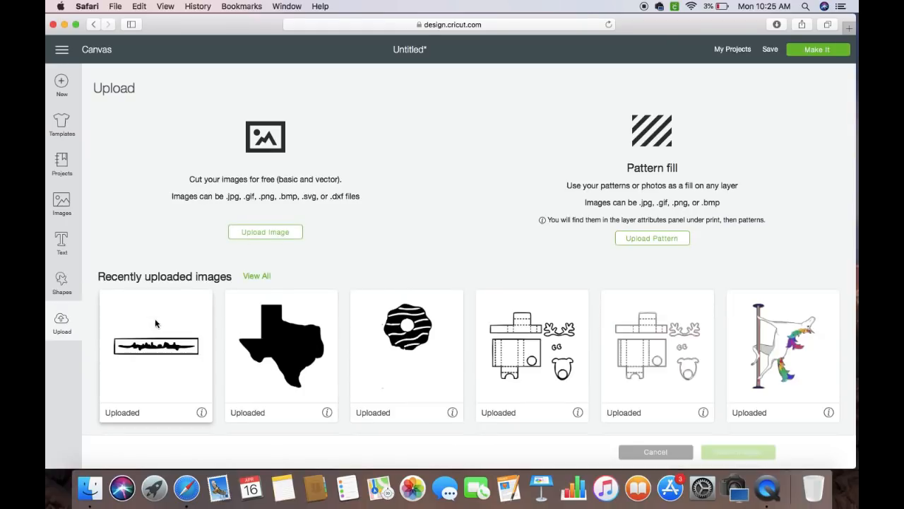
pyautogui.click(159, 319)
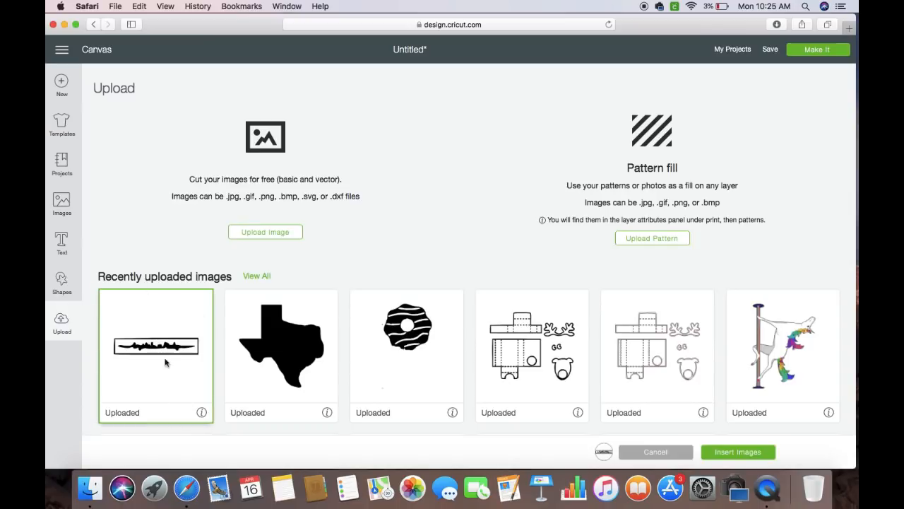
pyautogui.click(762, 453)
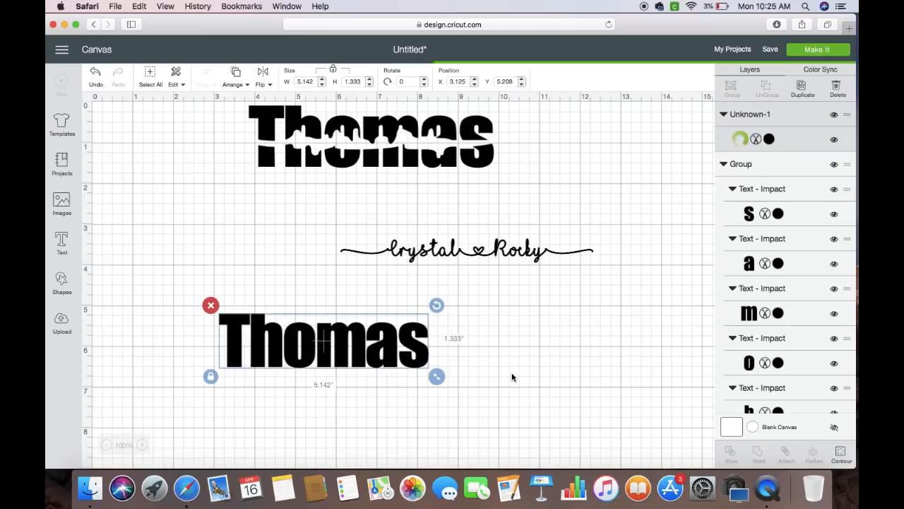
pyautogui.moveTo(304, 282); pyautogui.dragTo(517, 346)
pyautogui.moveTo(429, 295); pyautogui.dragTo(588, 306)
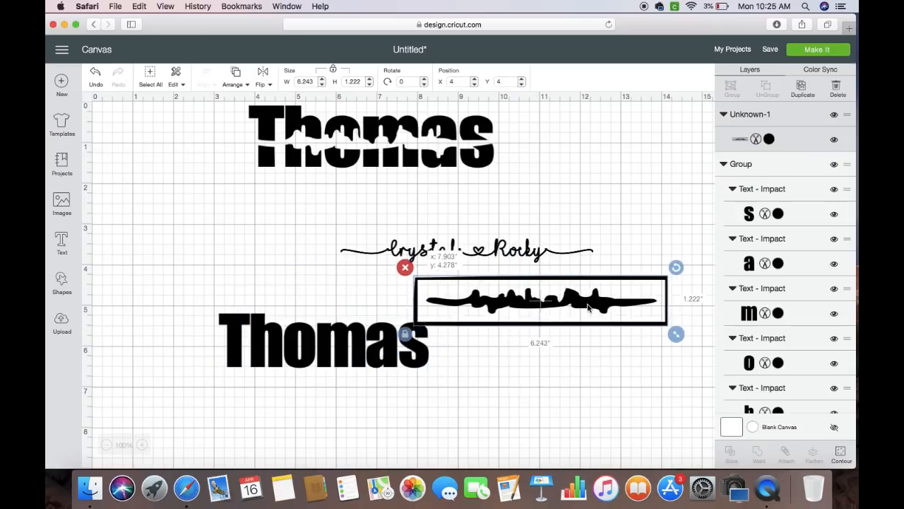
# Hide both rectangle contours of the uploaded image so only the script silhouette is kept
pyautogui.click(840, 455)
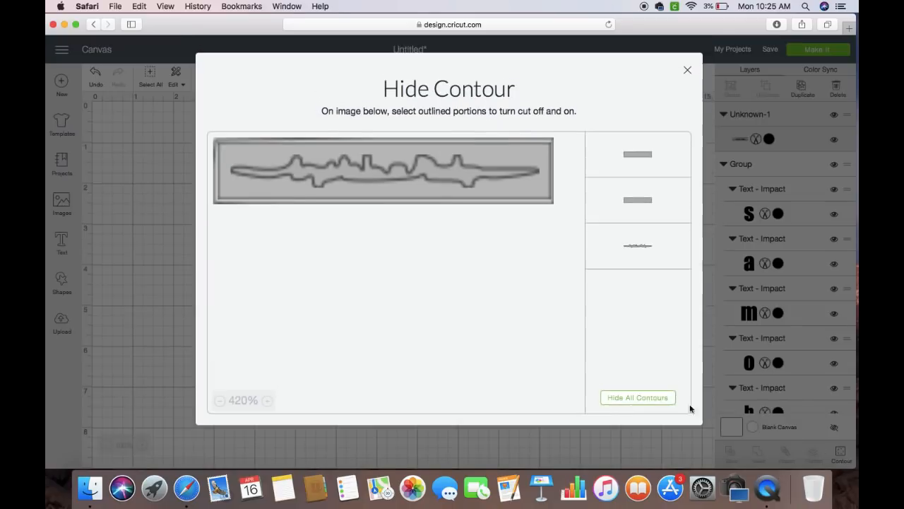
pyautogui.click(634, 162)
pyautogui.click(638, 201)
pyautogui.click(687, 70)
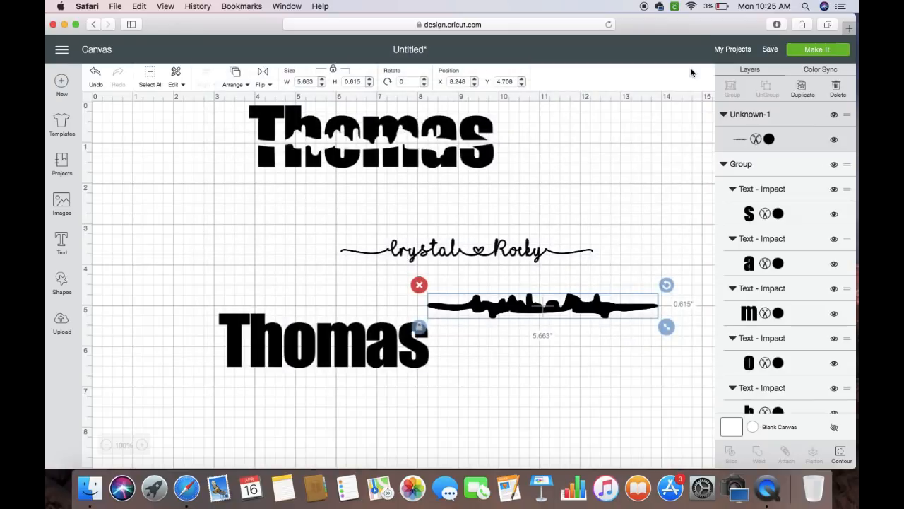
# Place the script silhouette across the middle of the grouped name and set its colour to white
pyautogui.moveTo(529, 317); pyautogui.dragTo(318, 356)
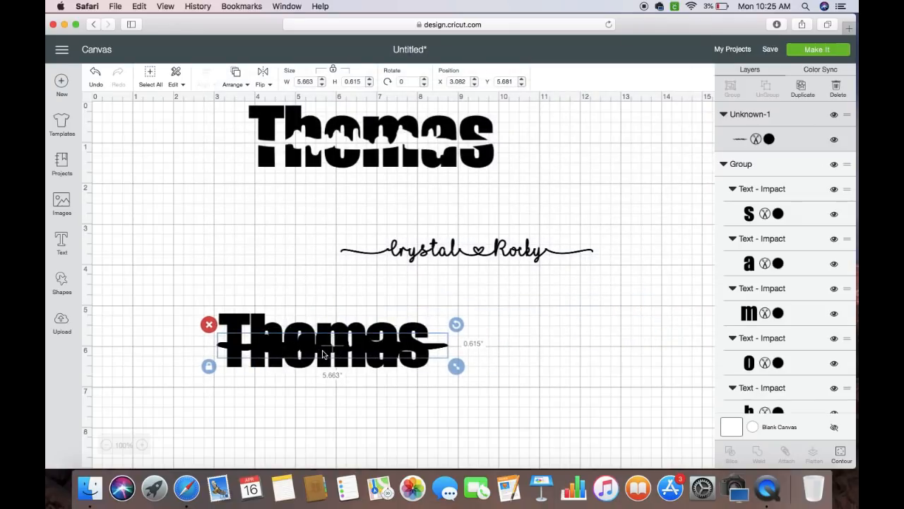
pyautogui.click(770, 140)
pyautogui.click(601, 207)
# Move the script text above the grouped name, and shift the name and white silhouette together slightly upward
pyautogui.moveTo(438, 256); pyautogui.dragTo(361, 243)
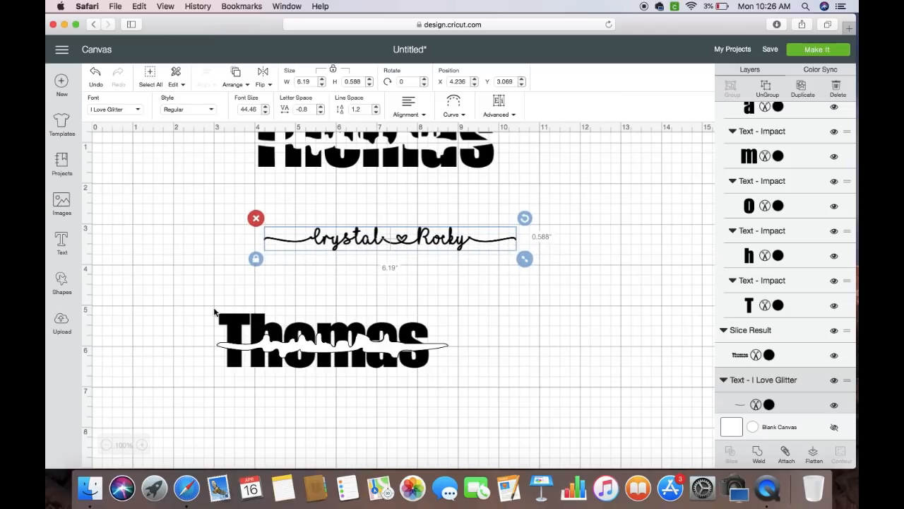
pyautogui.click(191, 302)
pyautogui.moveTo(194, 297); pyautogui.dragTo(507, 409)
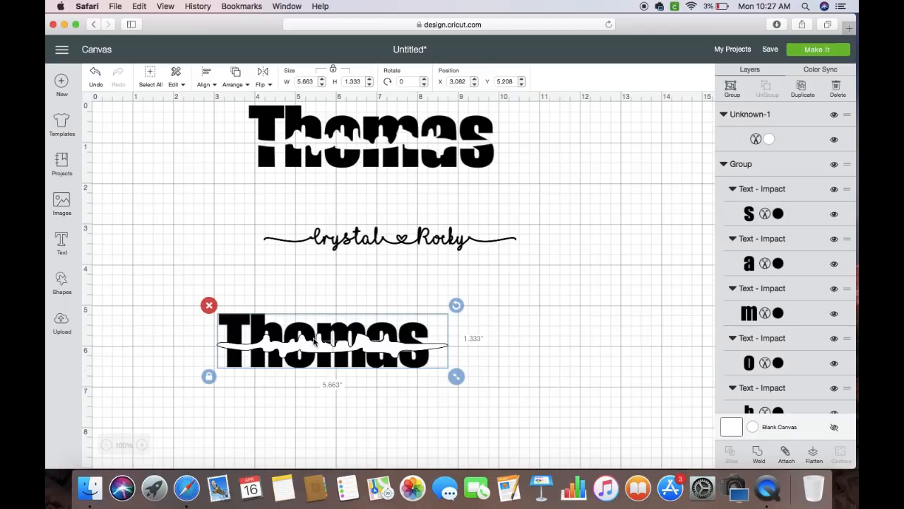
pyautogui.moveTo(322, 350)
pyautogui.mouseDown()
pyautogui.moveTo(340, 369)
pyautogui.moveTo(321, 344)
pyautogui.mouseUp()
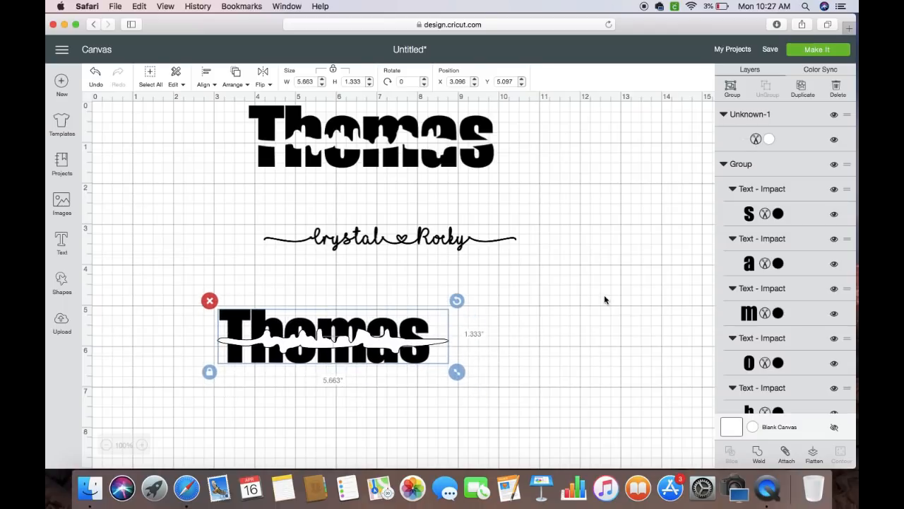